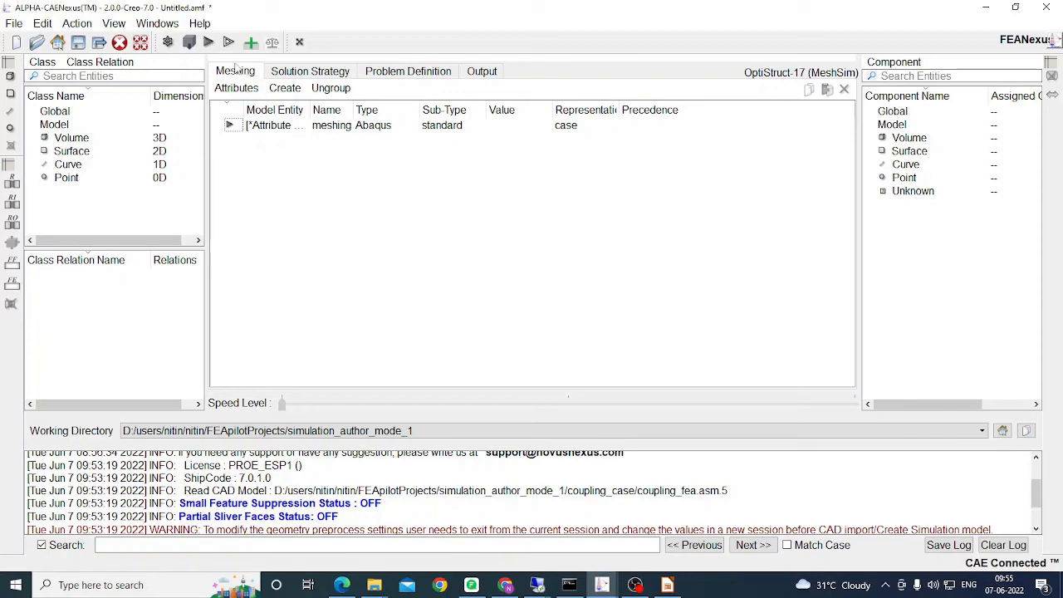
Step: Create the simulation model from the Creo assembly coupling_fea.asm.5 in the coupling_case folder
{"action": "left_click", "coordinate": [208, 42]}
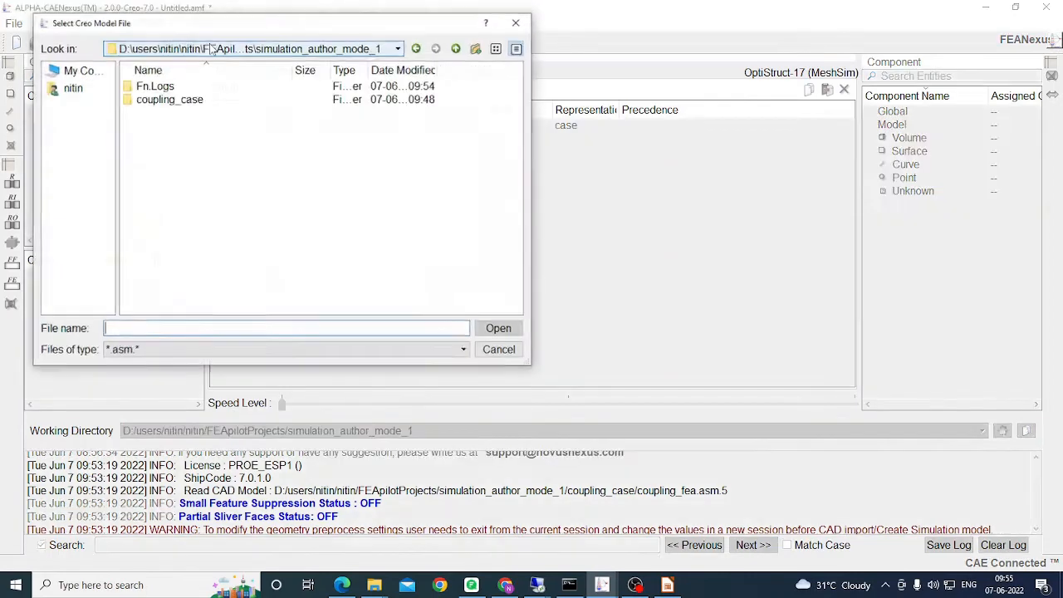
{"action": "double_click", "coordinate": [184, 99]}
{"action": "left_click", "coordinate": [170, 87]}
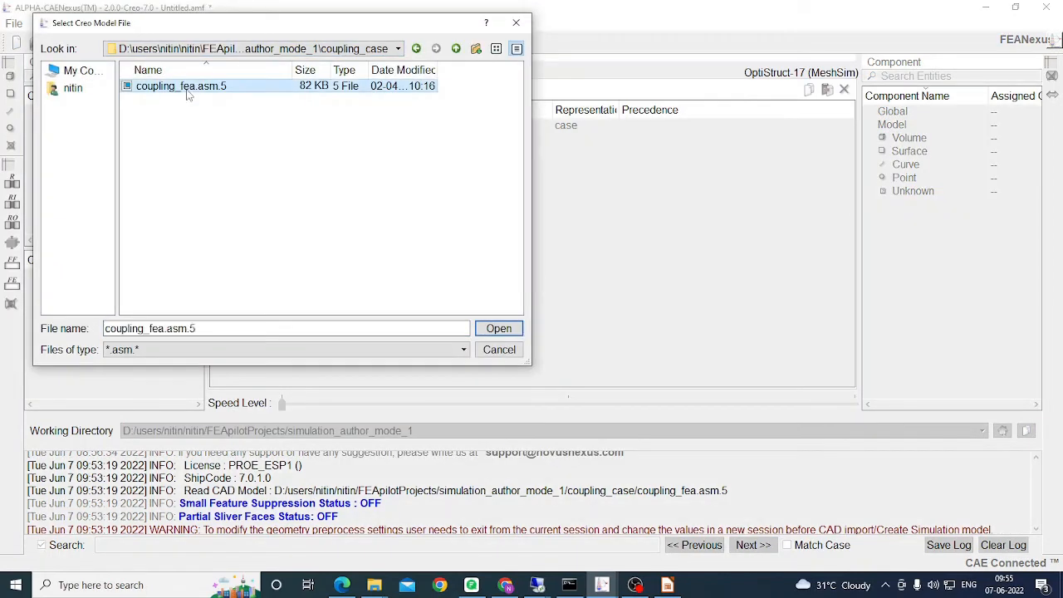
{"action": "left_click", "coordinate": [498, 329]}
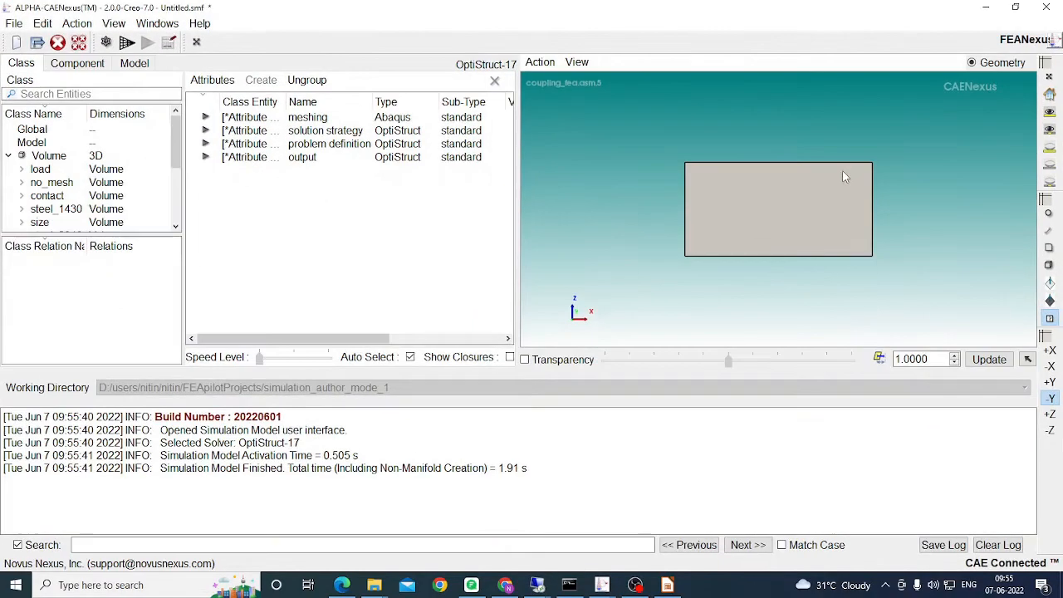
Step: Turn the coupling model to a 3D view, enlarge the class list and enable Simulation Author Mode
{"action": "middle_click_drag", "start_coordinate": [843, 171], "coordinate": [660, 171]}
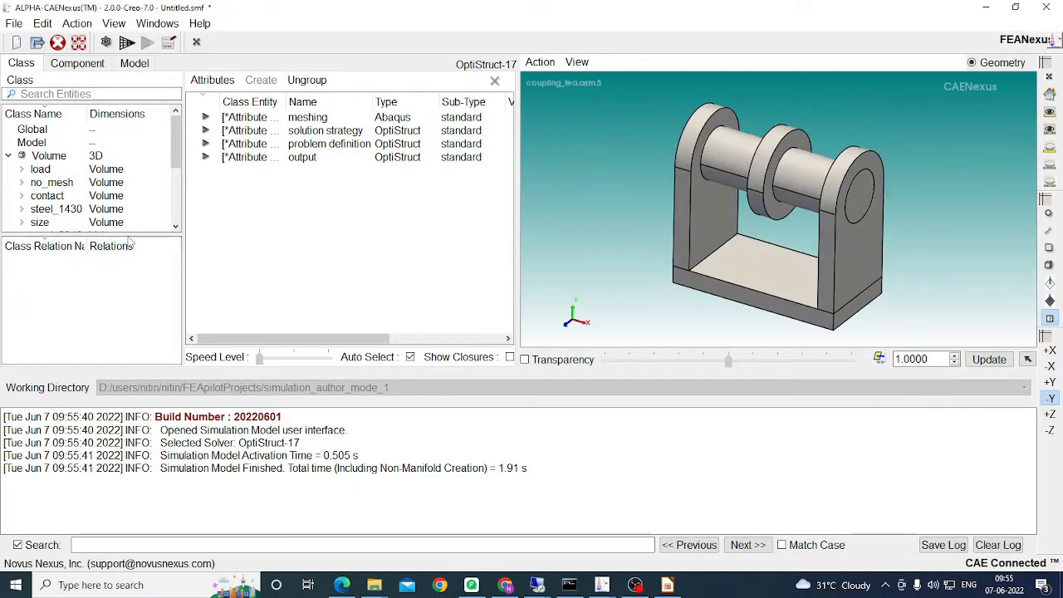
{"action": "left_click_drag", "start_coordinate": [130, 236], "coordinate": [129, 305]}
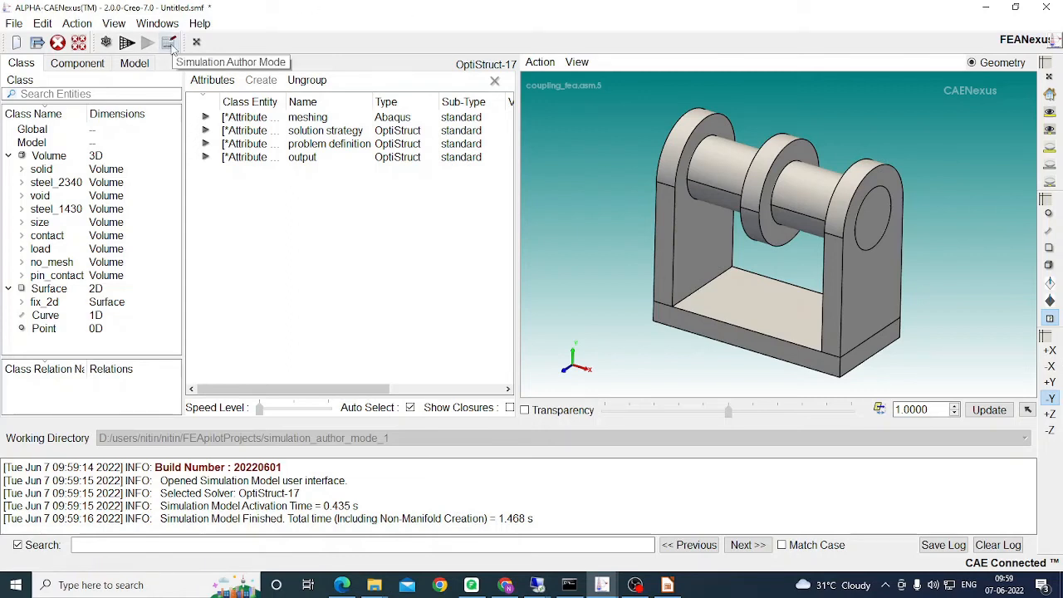
{"action": "left_click", "coordinate": [169, 43]}
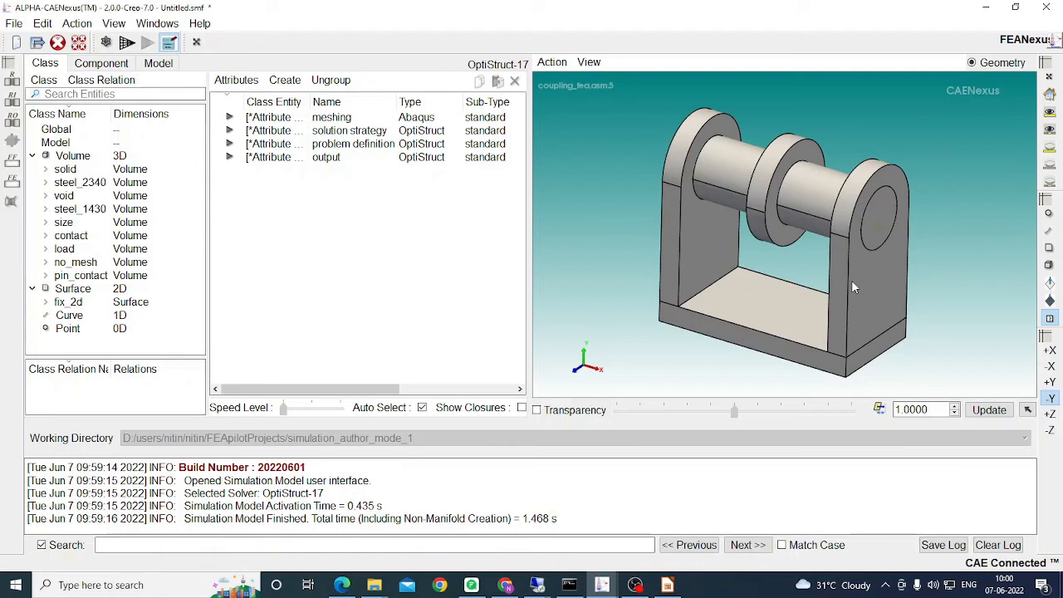
Step: Select the pin and both upright support volumes and start a Solid element definition for them
{"action": "left_click", "coordinate": [1049, 266]}
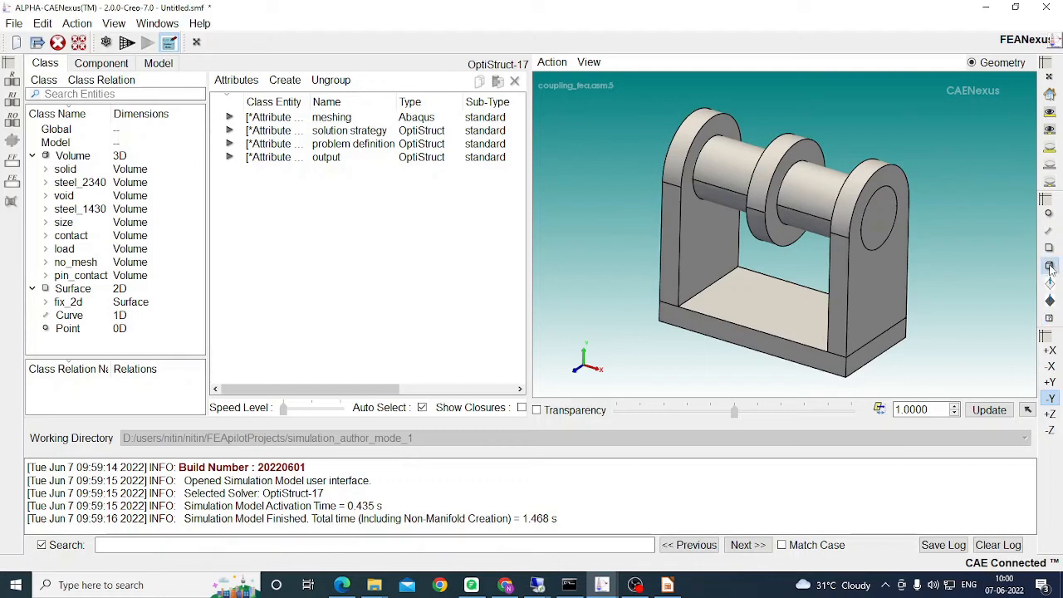
{"action": "left_click", "coordinate": [708, 235]}
{"action": "left_click", "coordinate": [735, 176]}
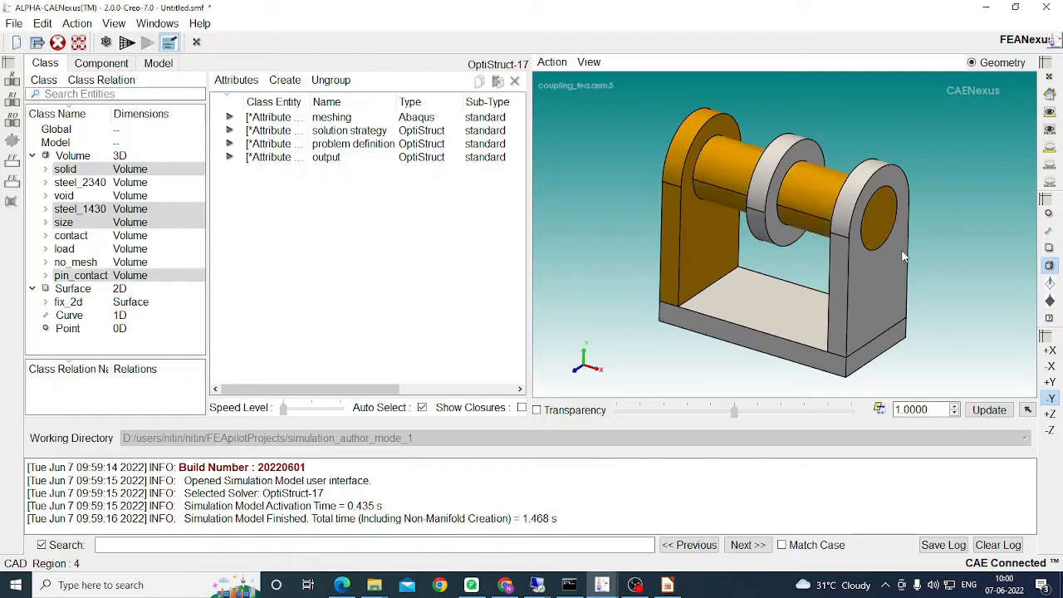
{"action": "left_click", "coordinate": [869, 277]}
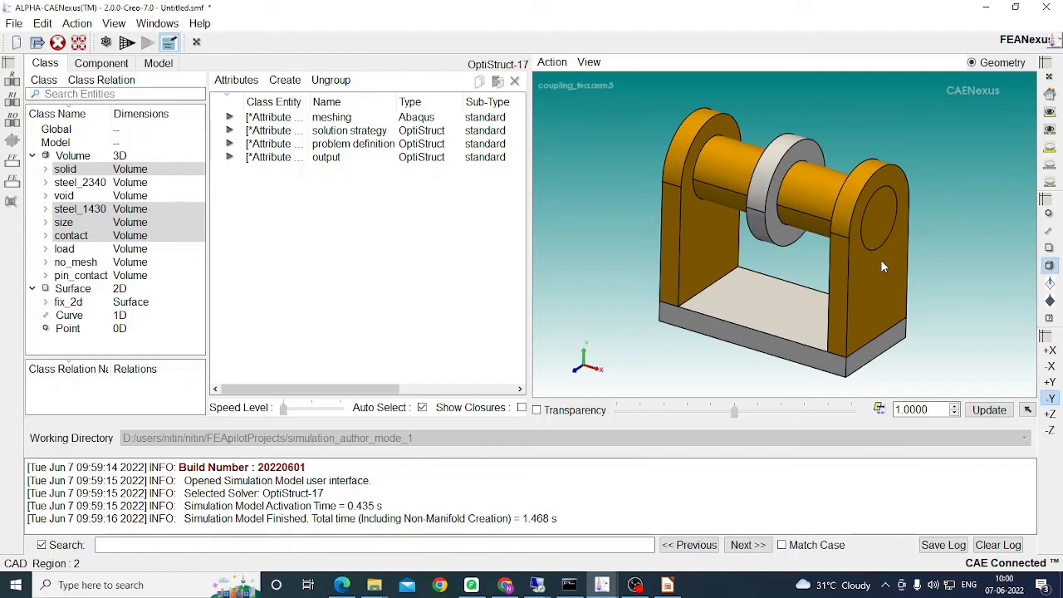
{"action": "left_click", "coordinate": [286, 81]}
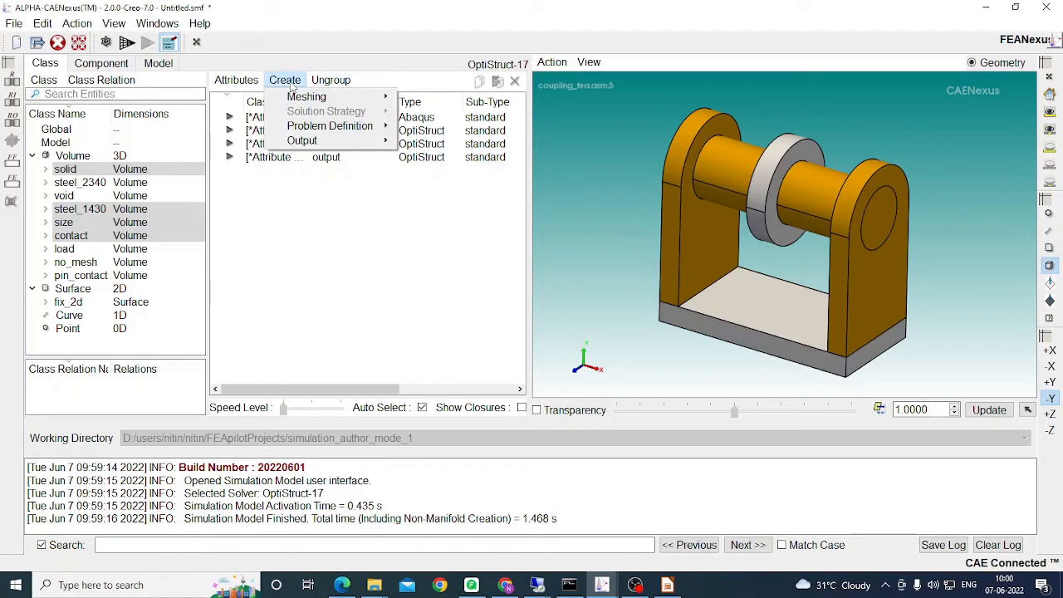
{"action": "mouse_move", "coordinate": [305, 127]}
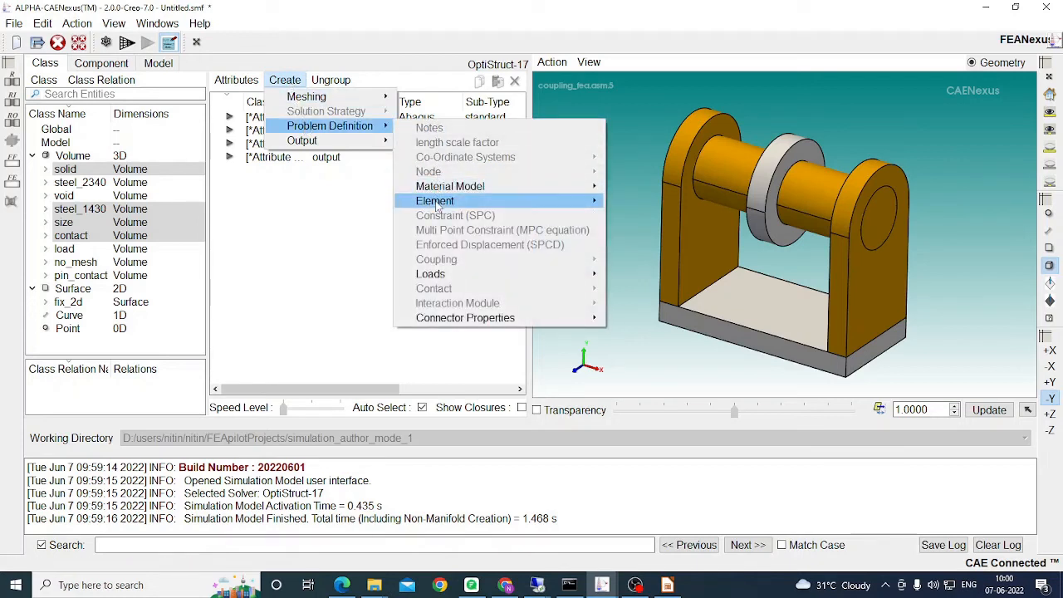
{"action": "mouse_move", "coordinate": [438, 204]}
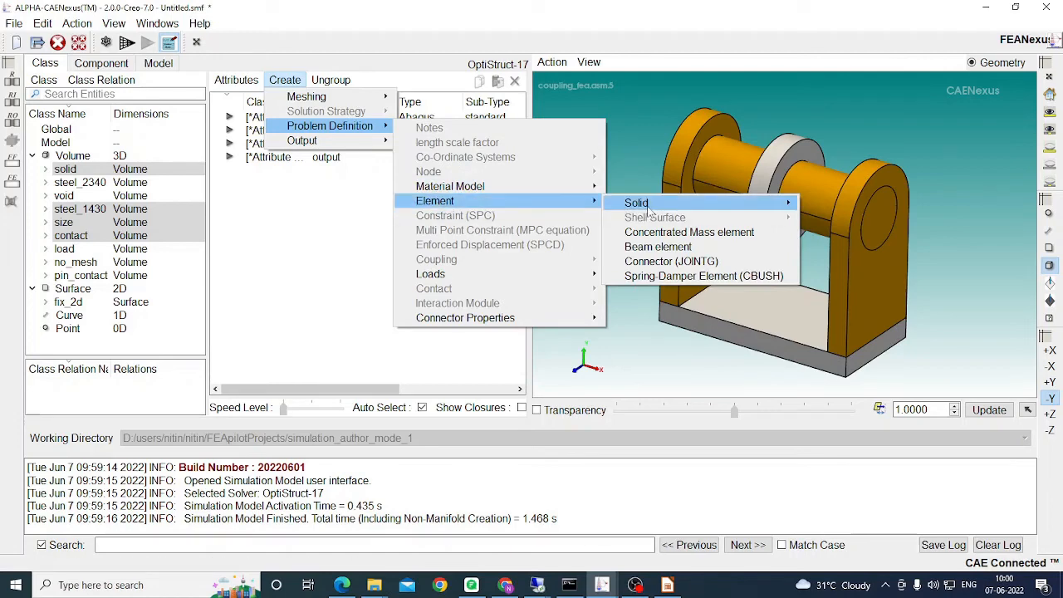
{"action": "mouse_move", "coordinate": [648, 207]}
{"action": "left_click", "coordinate": [837, 205]}
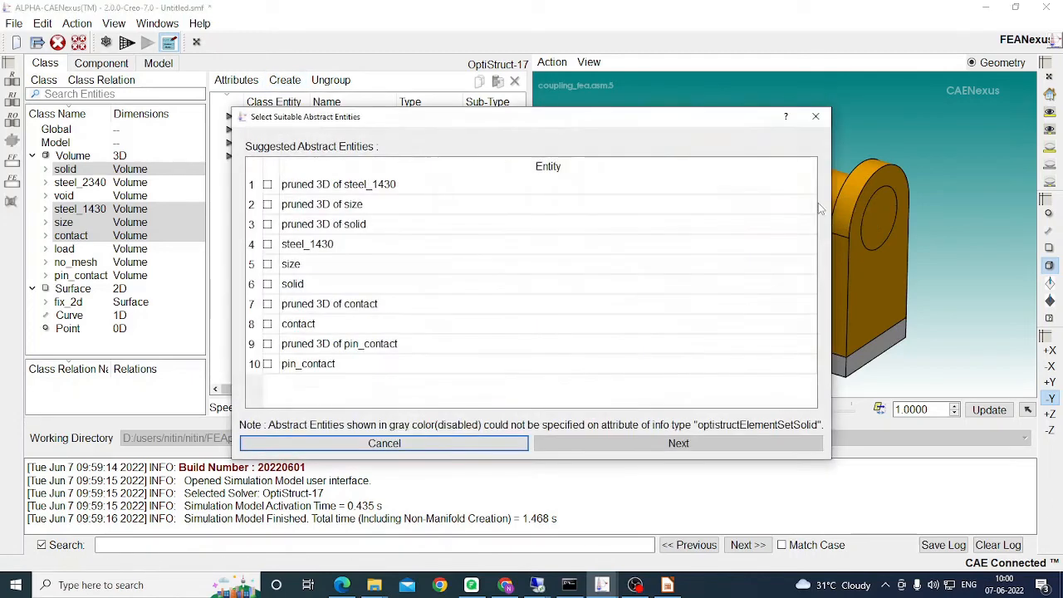
Step: Preview the suggested entities and assign the solid element attribute to pruned 3D of steel_1430
{"action": "left_click_drag", "start_coordinate": [546, 117], "coordinate": [363, 95]}
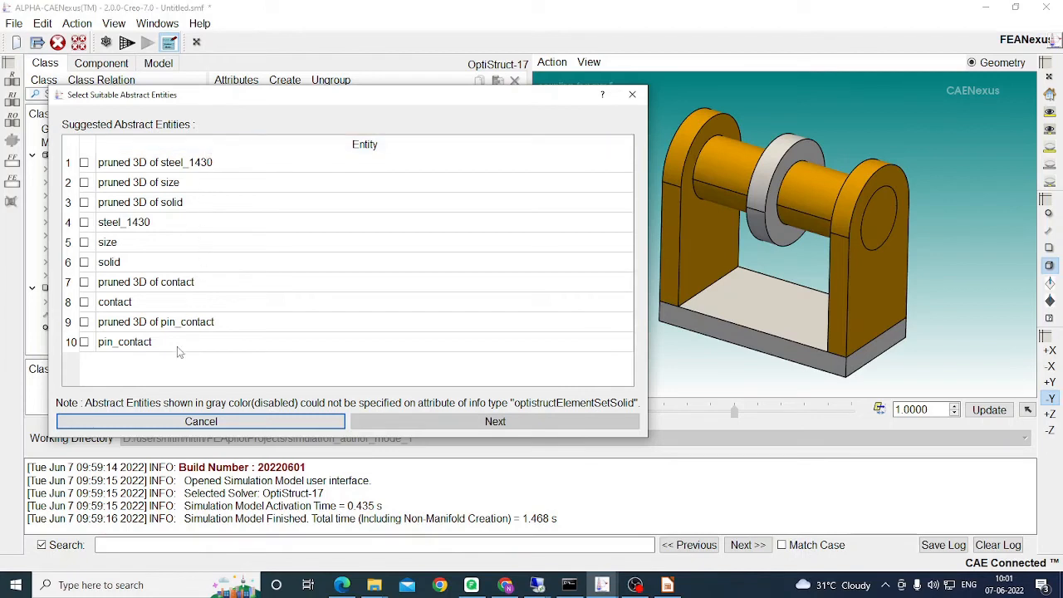
{"action": "left_click", "coordinate": [192, 164]}
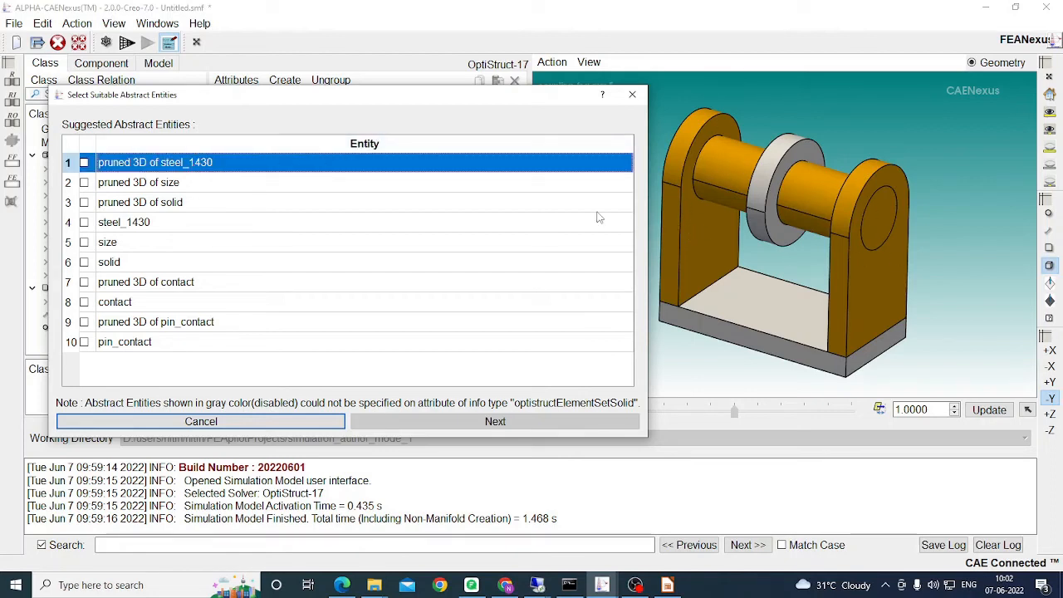
{"action": "left_click", "coordinate": [156, 182]}
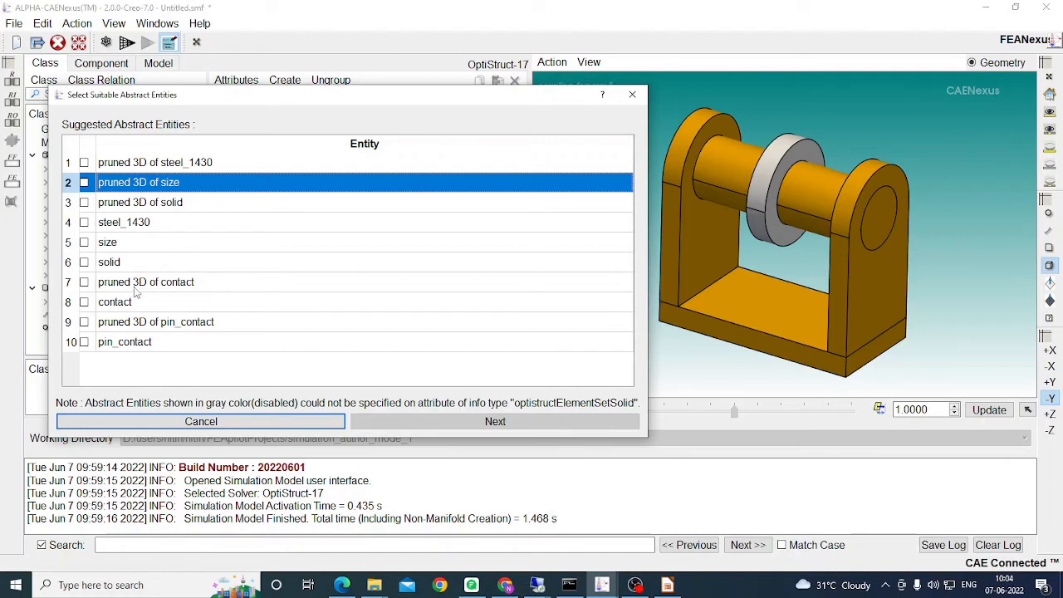
{"action": "left_click", "coordinate": [138, 284]}
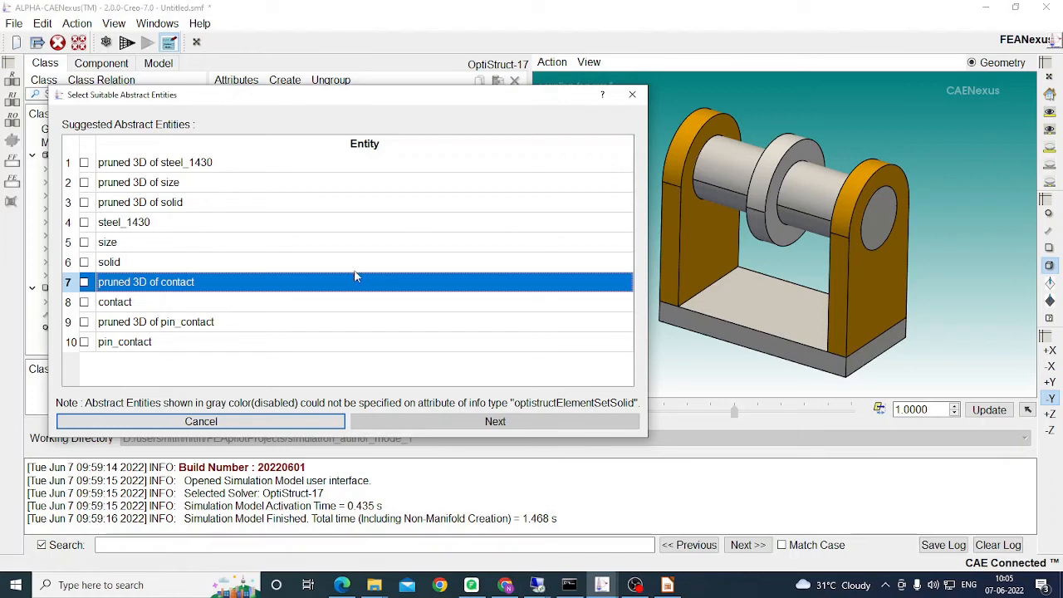
{"action": "left_click", "coordinate": [198, 164]}
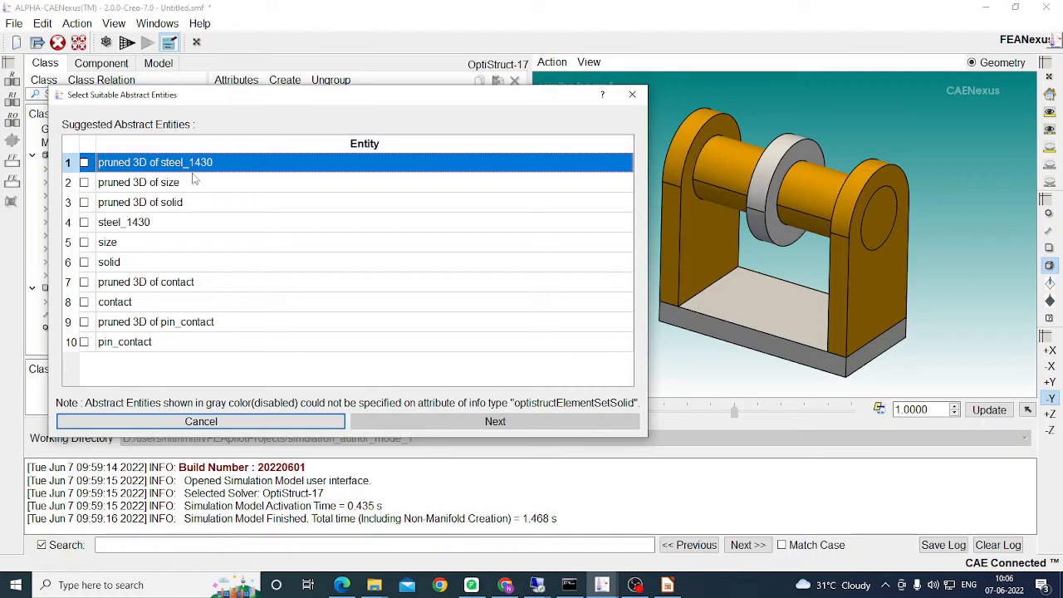
{"action": "left_click", "coordinate": [84, 163]}
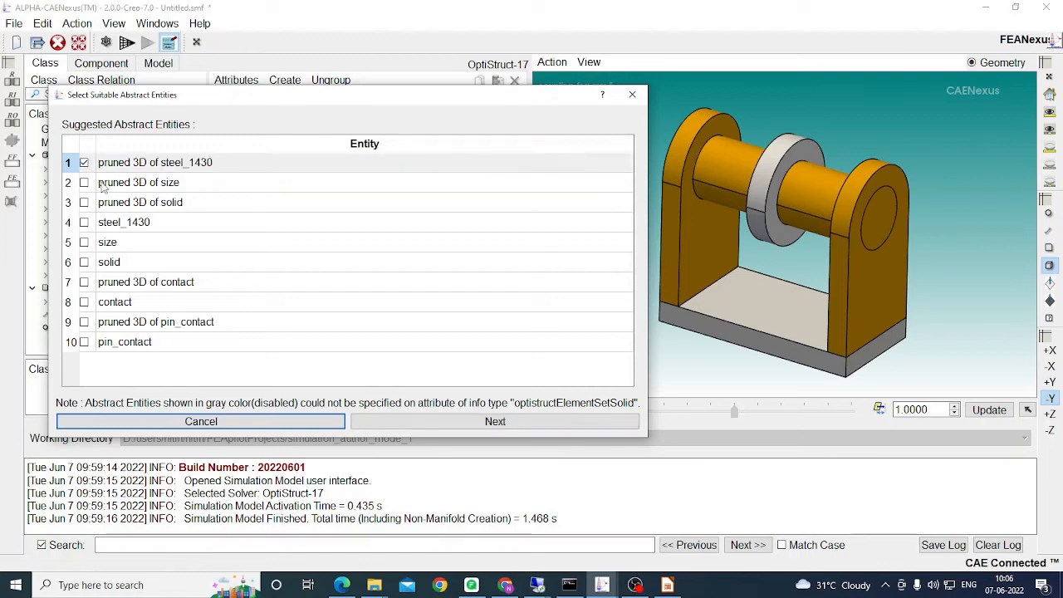
{"action": "left_click", "coordinate": [490, 422]}
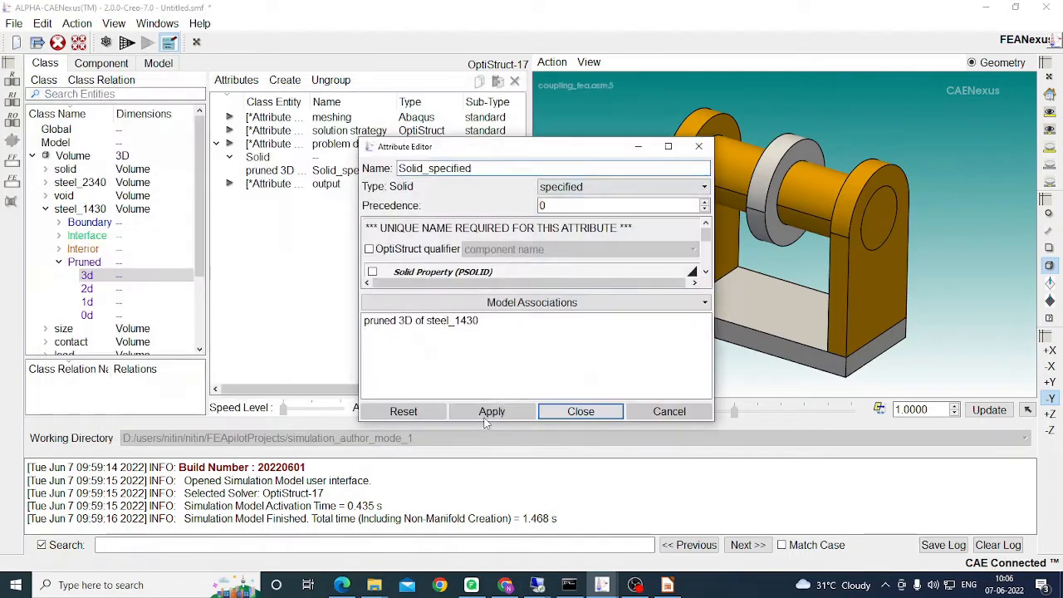
Step: Enable Solid Property (PSOLID) for the Solid_specified attribute, apply it, and widen the Class Entity column of the attribute list
{"action": "left_click_drag", "start_coordinate": [492, 151], "coordinate": [368, 105]}
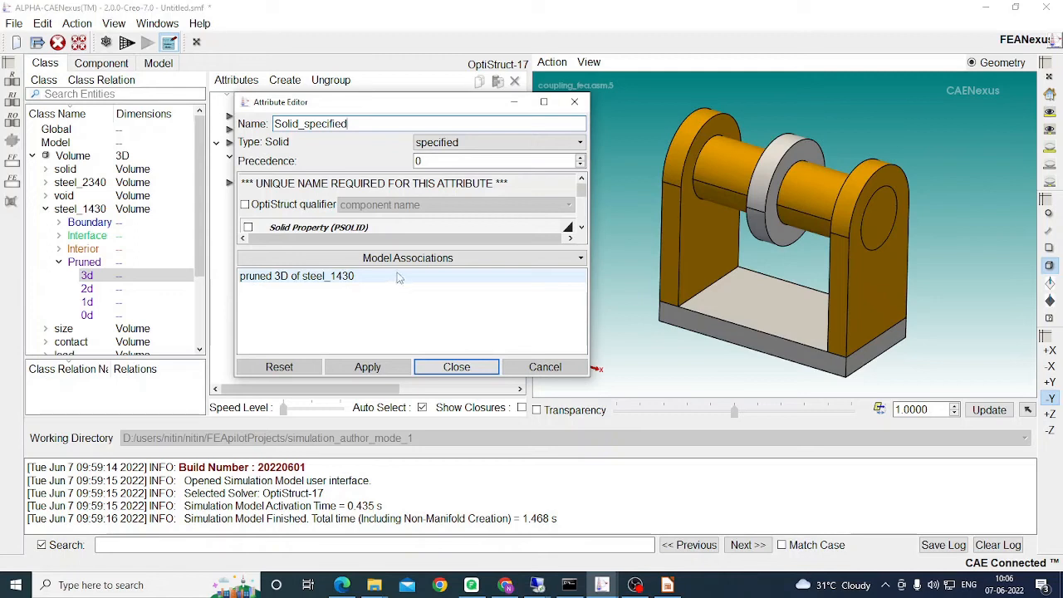
{"action": "left_click_drag", "start_coordinate": [418, 259], "coordinate": [418, 279]}
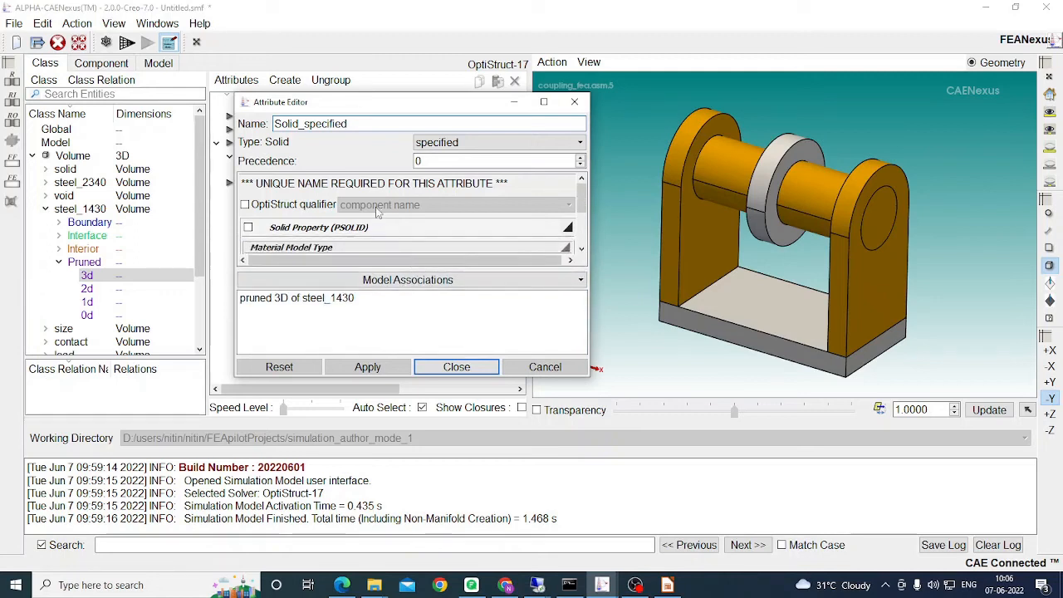
{"action": "scroll", "coordinate": [376, 211], "scroll_direction": "down", "scroll_amount": 1}
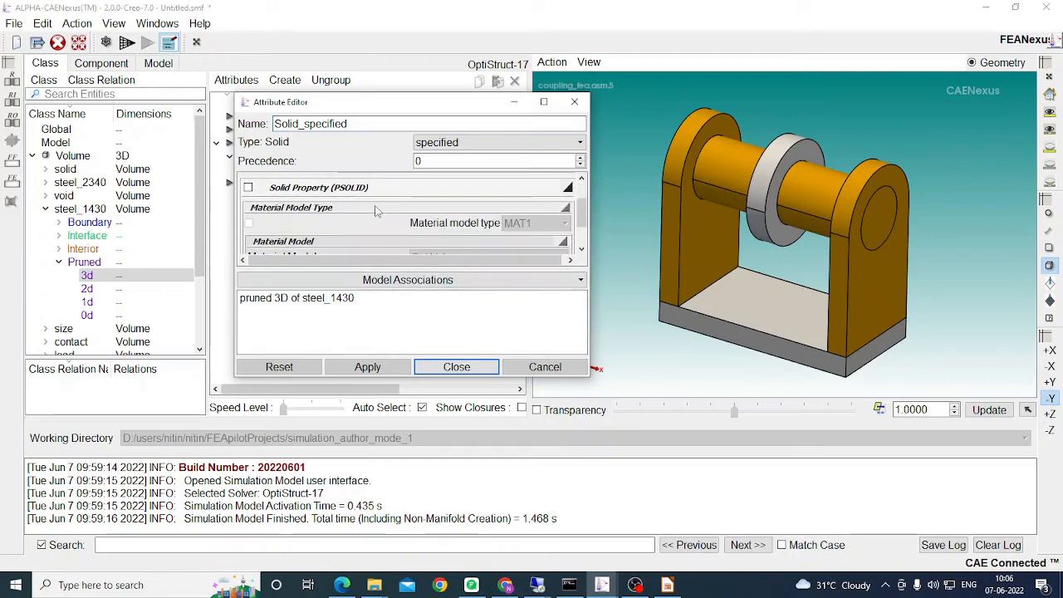
{"action": "left_click", "coordinate": [248, 188]}
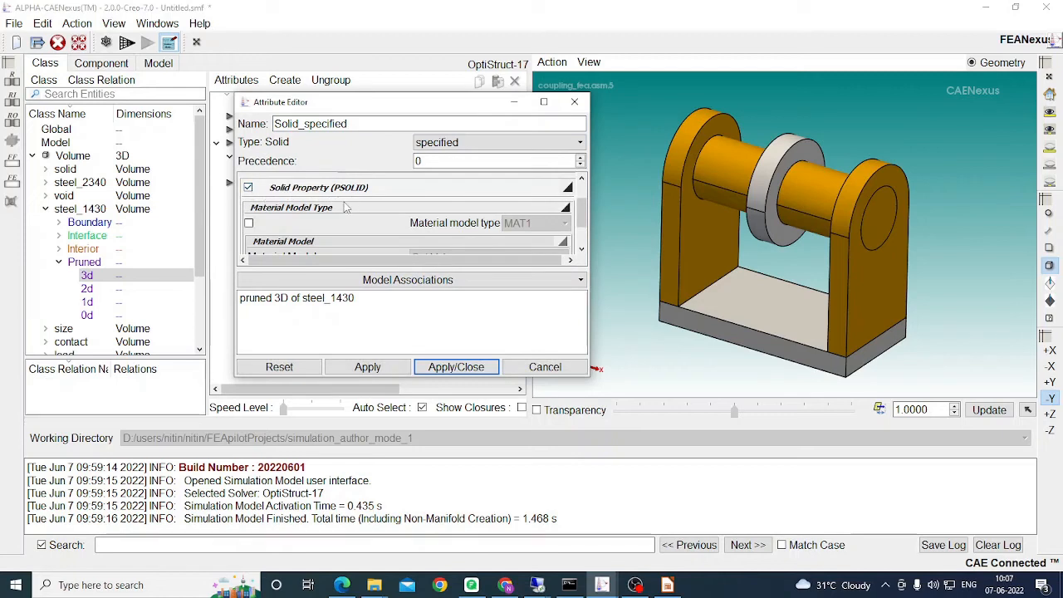
{"action": "scroll", "coordinate": [347, 207], "scroll_direction": "down", "scroll_amount": 2}
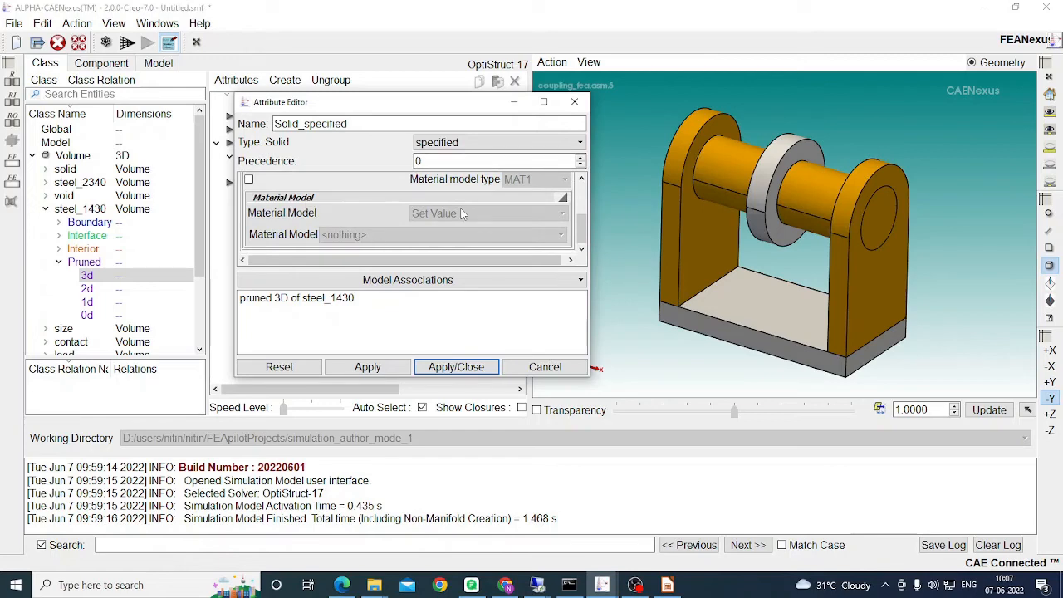
{"action": "left_click", "coordinate": [467, 371]}
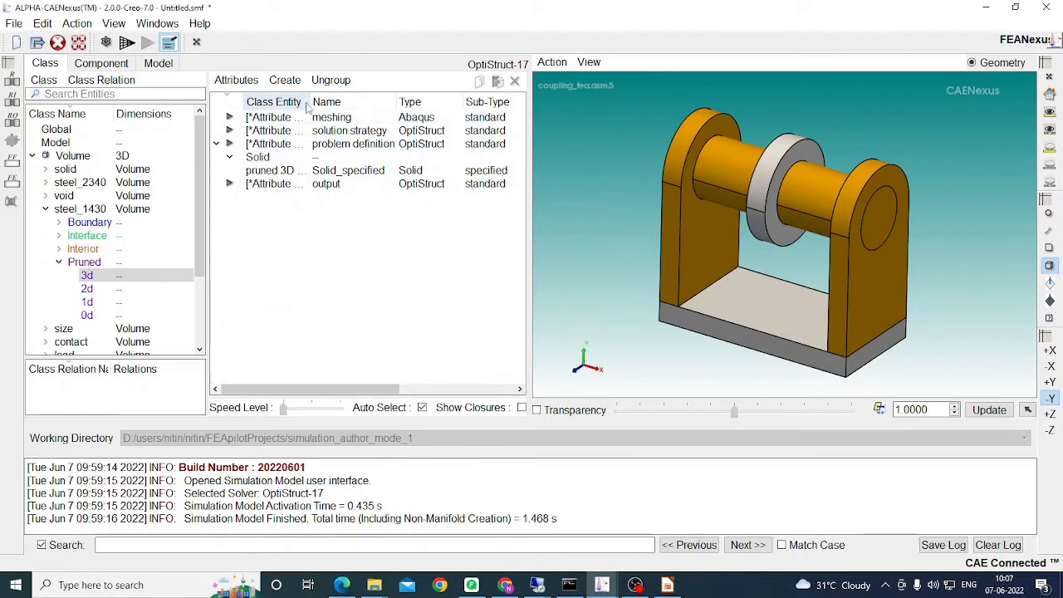
{"action": "left_click_drag", "start_coordinate": [309, 103], "coordinate": [371, 160]}
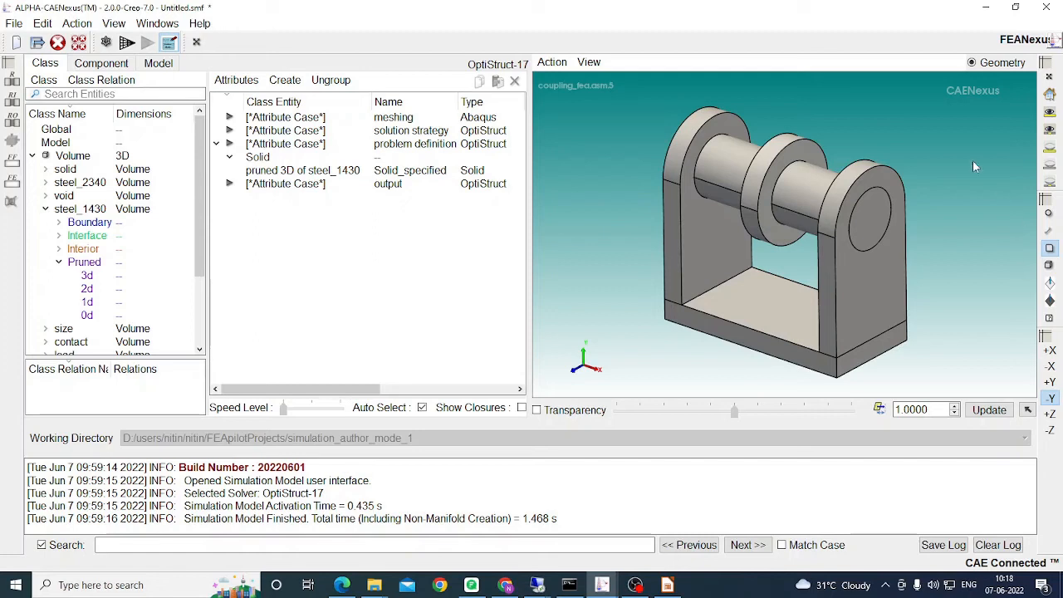
Step: Hide the inner face of the left upright to expose the pin's cylindrical surface inside its hole
{"action": "left_click", "coordinate": [701, 228]}
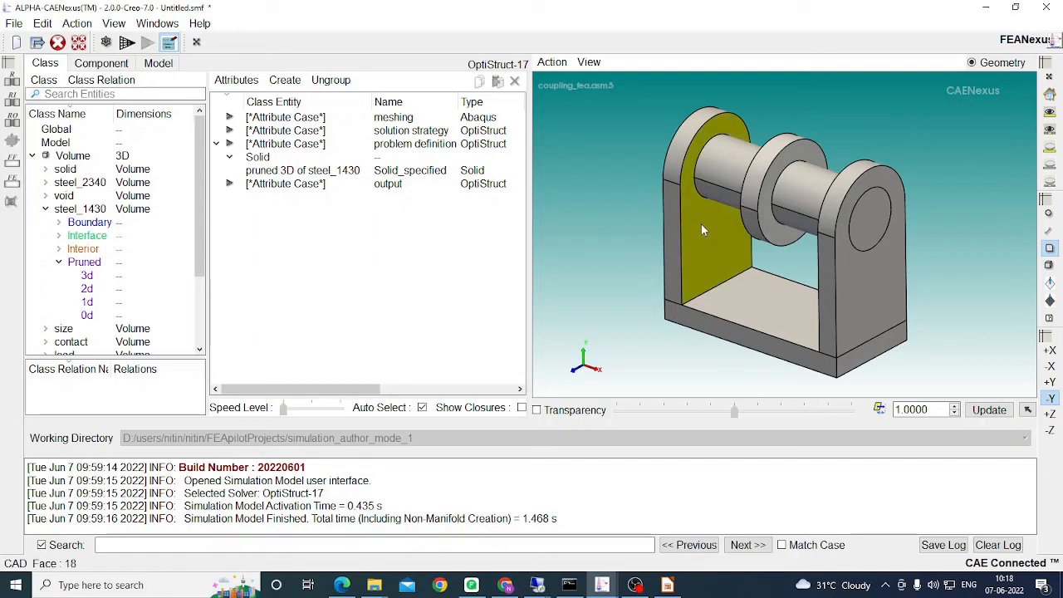
{"action": "key", "text": "h"}
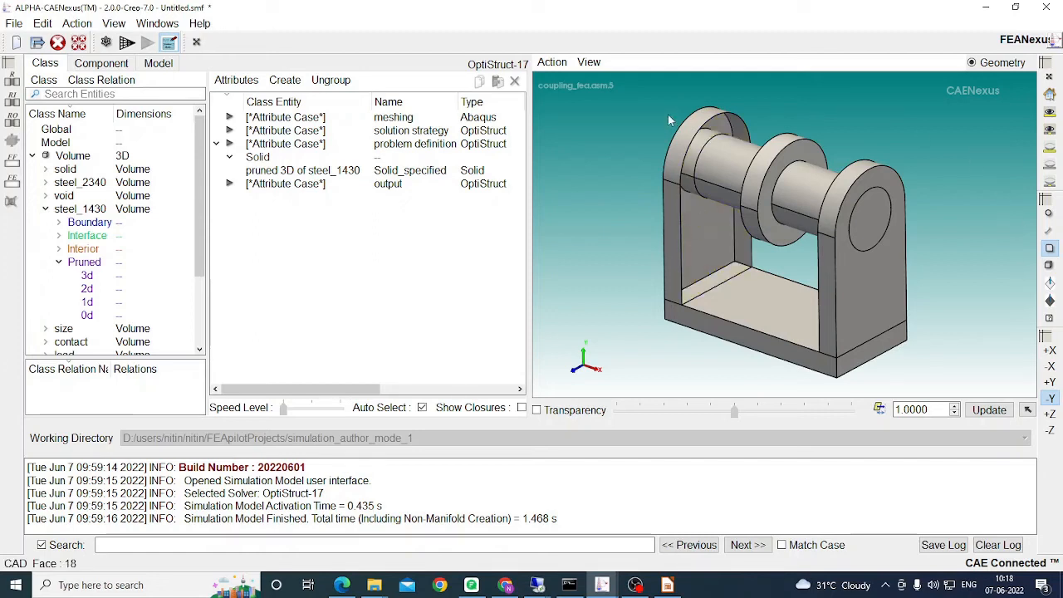
{"action": "scroll", "coordinate": [663, 153], "scroll_direction": "up", "scroll_amount": 2}
{"action": "scroll", "coordinate": [663, 153], "scroll_direction": "up", "scroll_amount": 3}
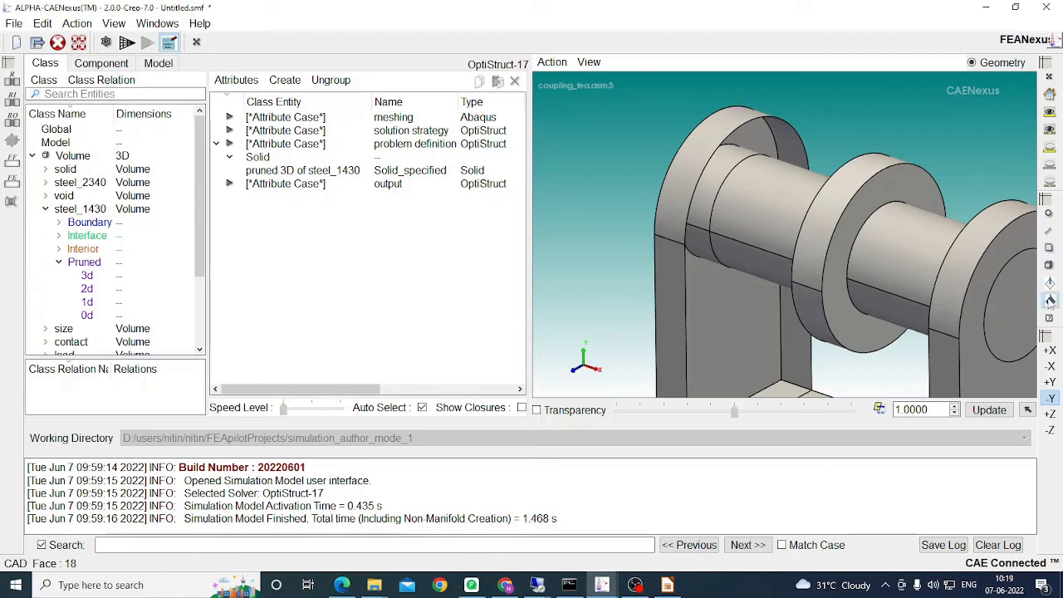
Step: Select the pin's cylindrical surface inside the left upright's hole and start a Contact Pair definition for it
{"action": "left_click", "coordinate": [1050, 302]}
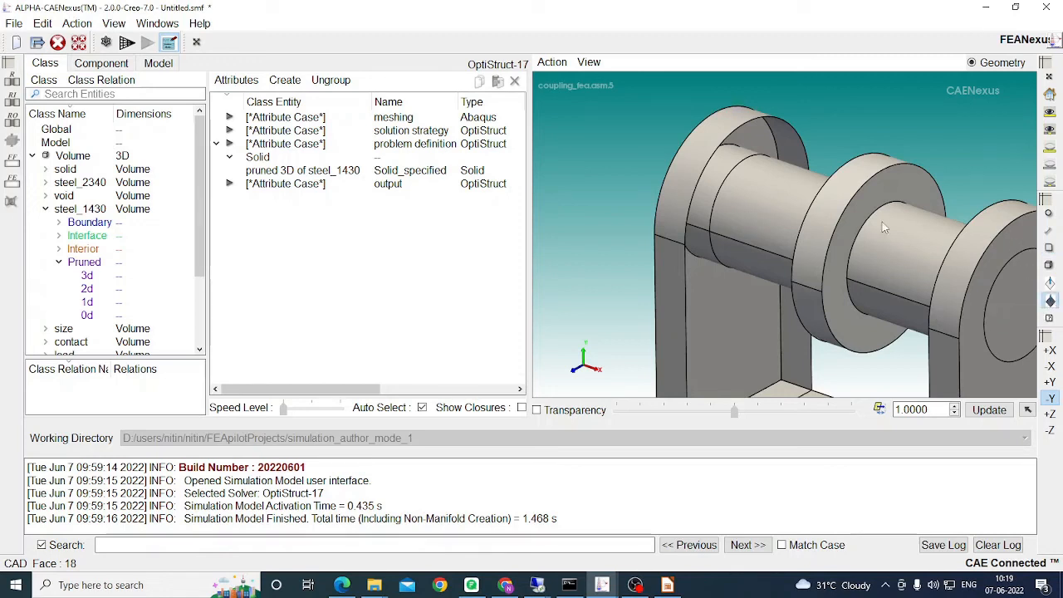
{"action": "left_click", "coordinate": [703, 247]}
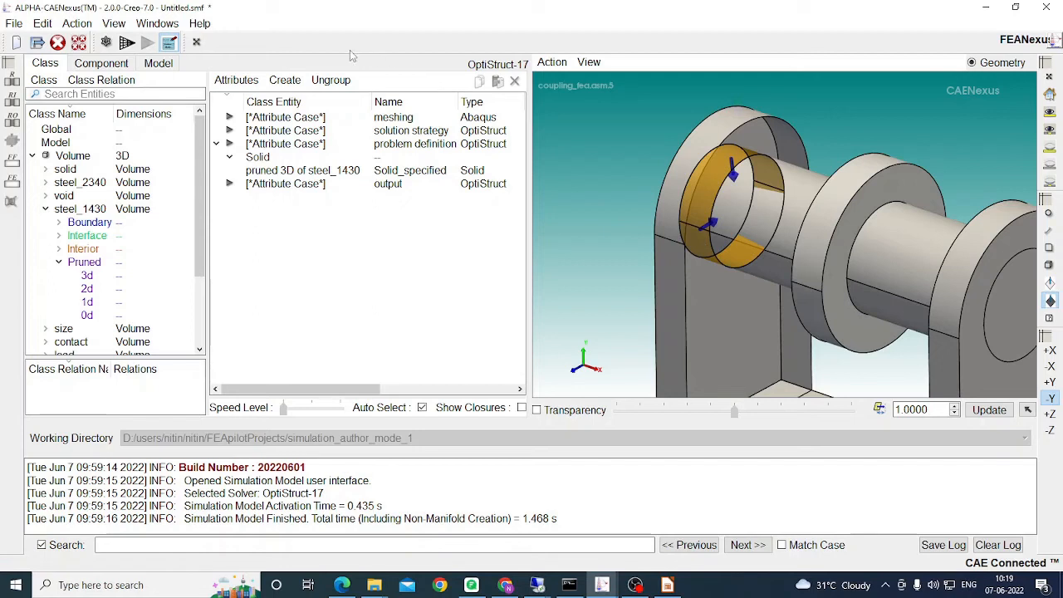
{"action": "left_click", "coordinate": [289, 82]}
{"action": "mouse_move", "coordinate": [333, 126]}
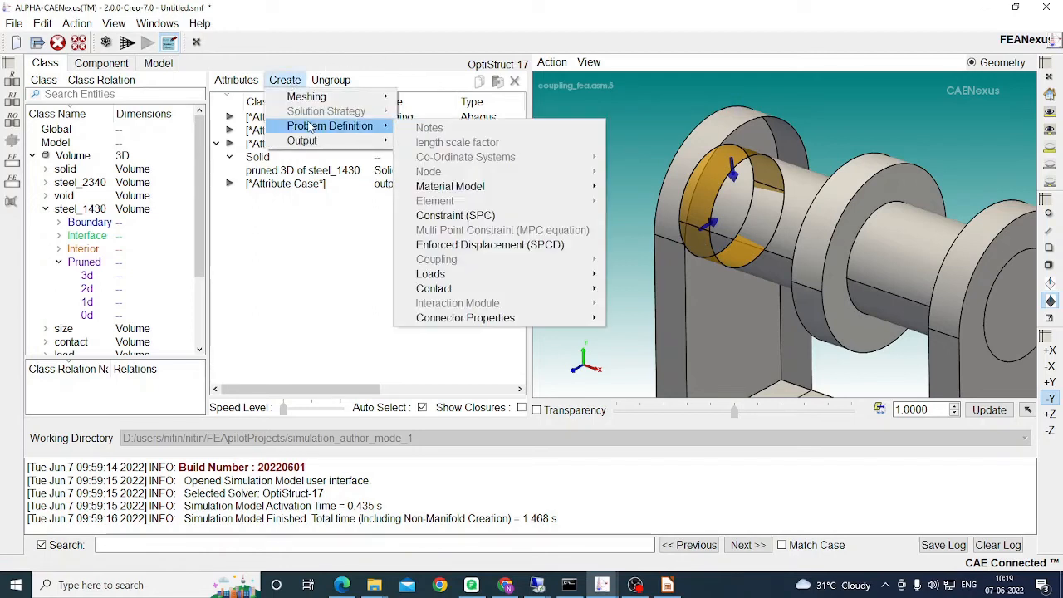
{"action": "mouse_move", "coordinate": [480, 291]}
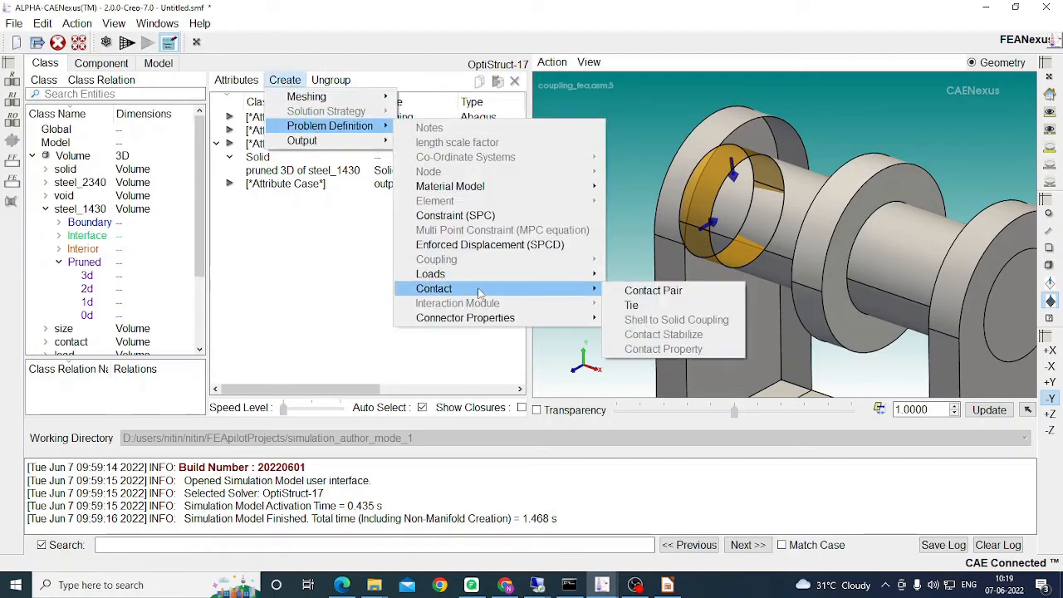
{"action": "left_click", "coordinate": [635, 291]}
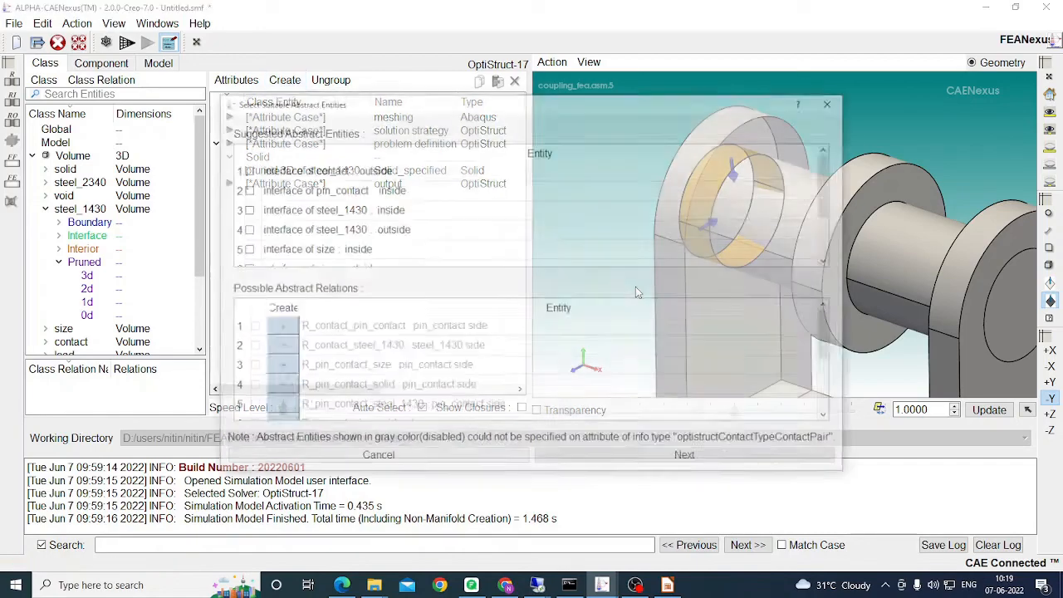
Step: Preview the suggested entity "interface of contact : outside" and the relation "R_contact_pin_contact : pin_contact side" on the whole coupling assembly
{"action": "left_click_drag", "start_coordinate": [546, 104], "coordinate": [344, 97]}
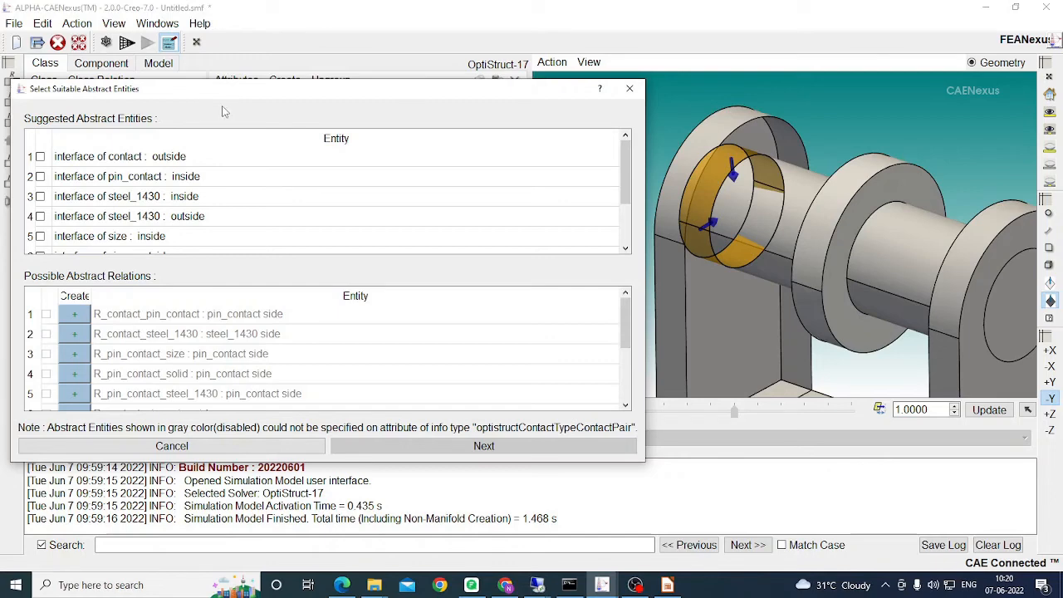
{"action": "left_click_drag", "start_coordinate": [237, 93], "coordinate": [243, 84]}
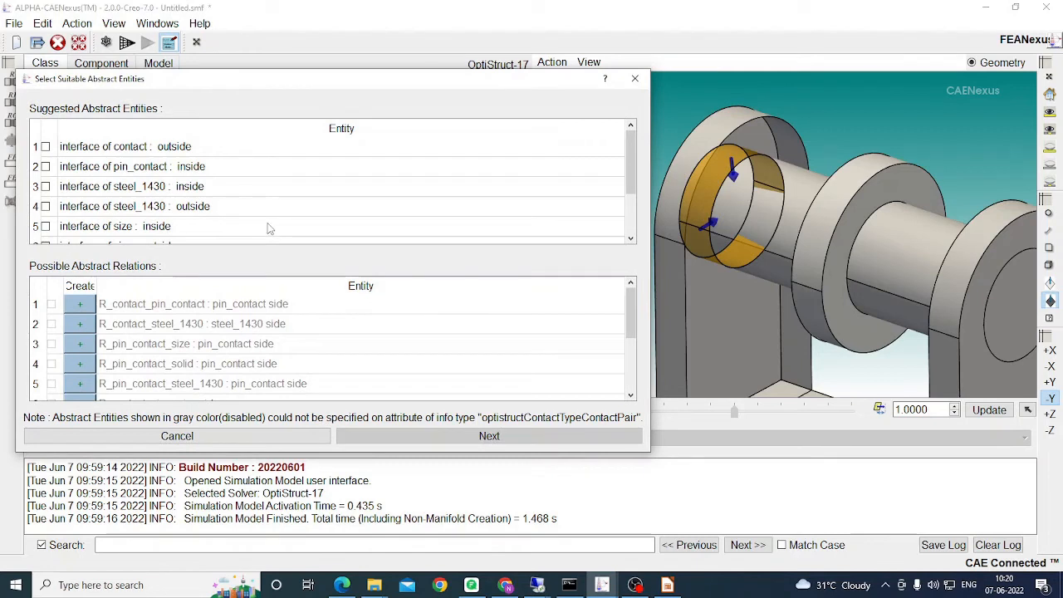
{"action": "left_click", "coordinate": [192, 151]}
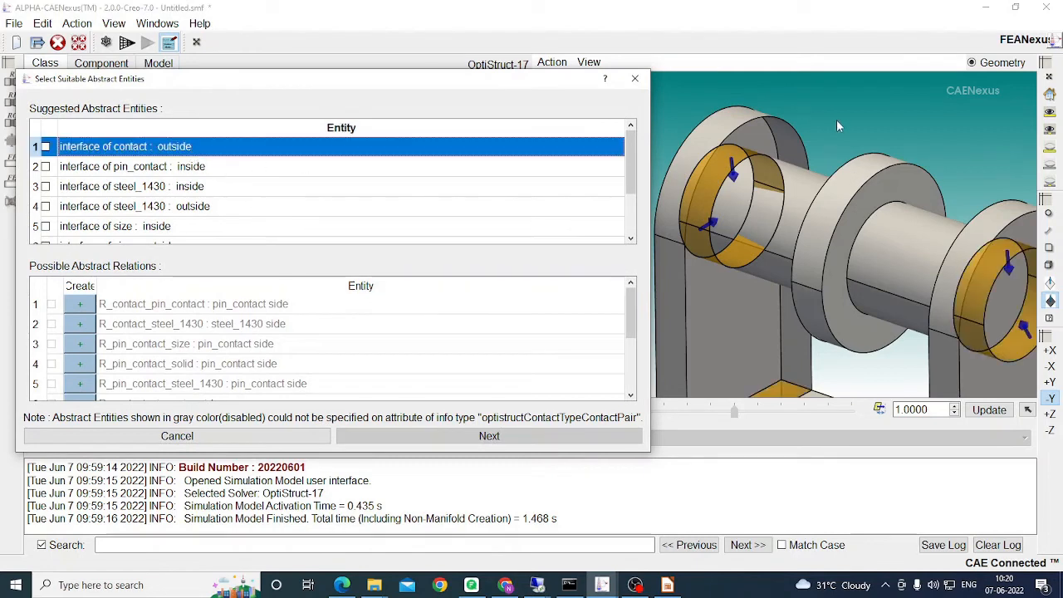
{"action": "scroll", "coordinate": [830, 122], "scroll_direction": "down", "scroll_amount": 1}
{"action": "scroll", "coordinate": [828, 129], "scroll_direction": "down", "scroll_amount": 2}
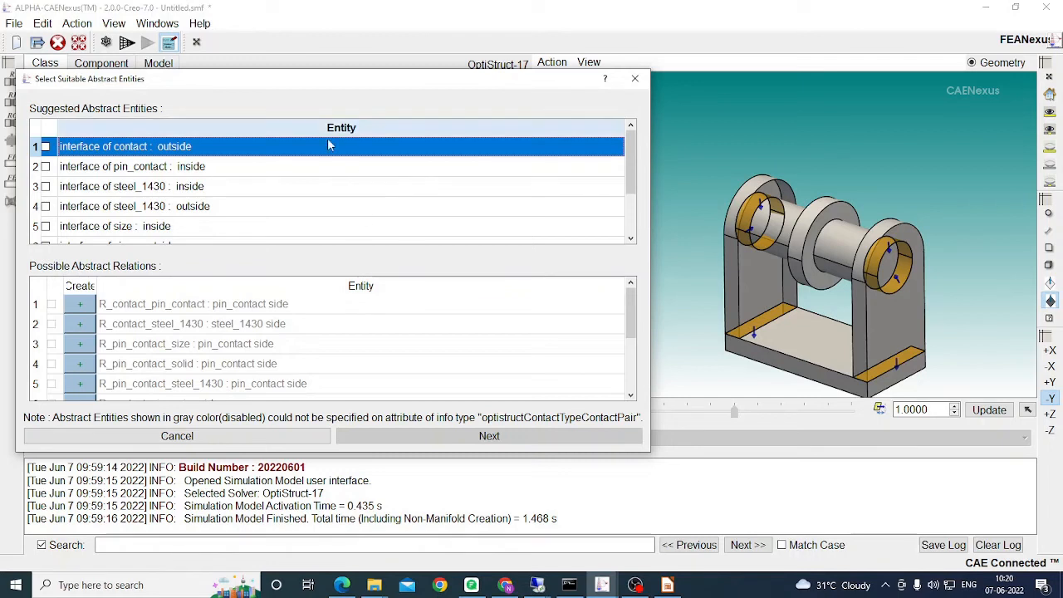
{"action": "left_click", "coordinate": [208, 310]}
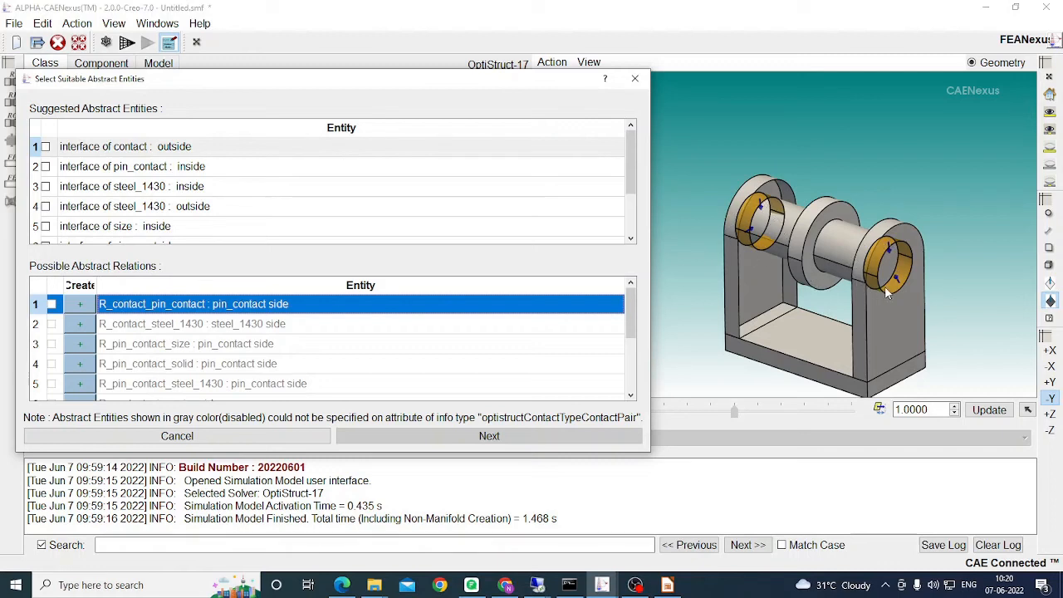
Step: Create the abstract relation R_contact_pin_contact and assign the contact pair attribute to its pin_contact side
{"action": "left_click_drag", "start_coordinate": [443, 80], "coordinate": [685, 67]}
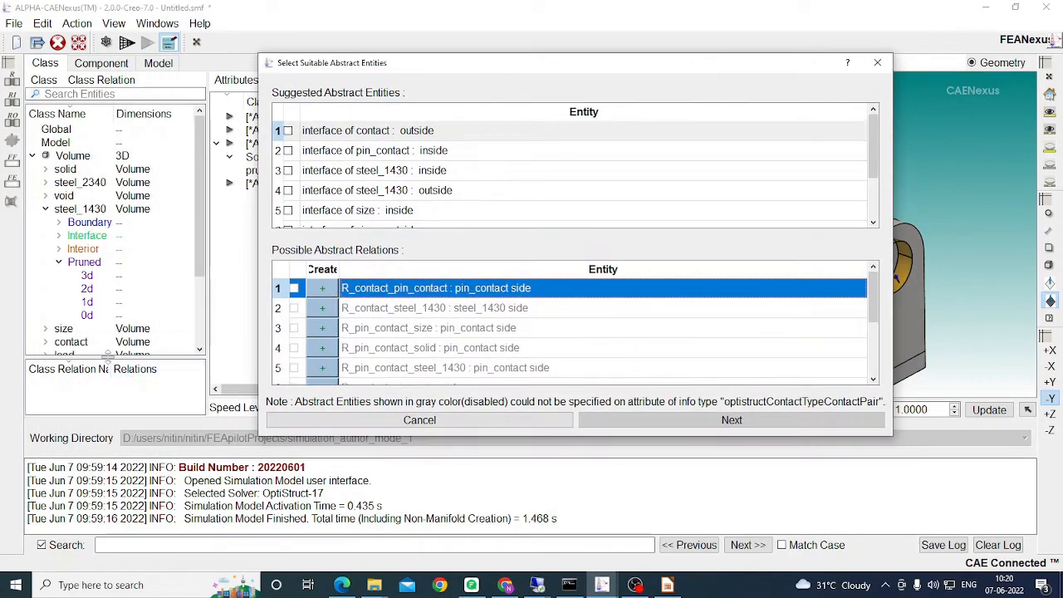
{"action": "left_click_drag", "start_coordinate": [109, 359], "coordinate": [113, 279]}
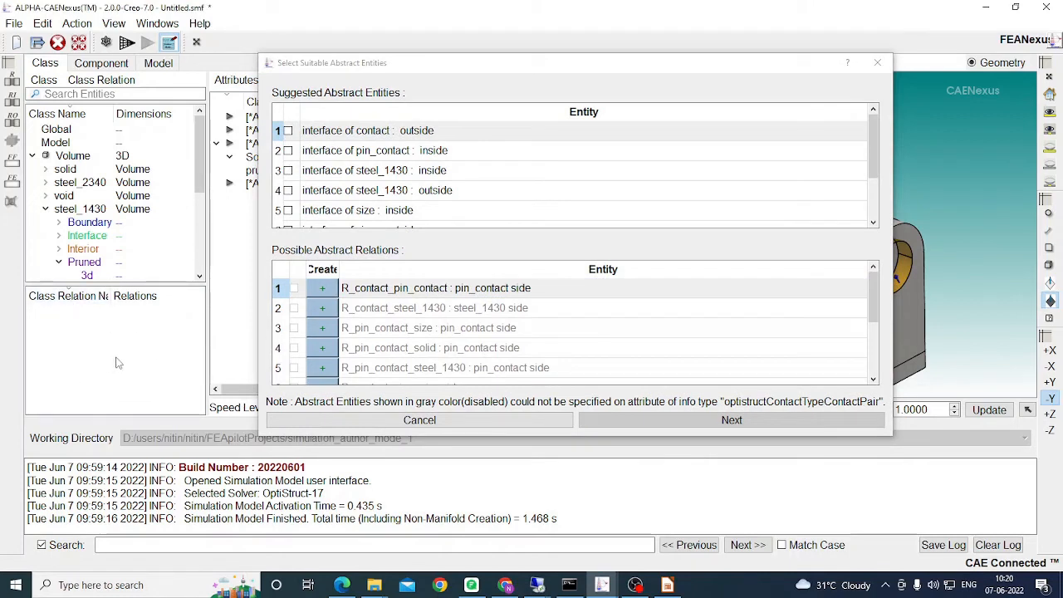
{"action": "left_click", "coordinate": [394, 292]}
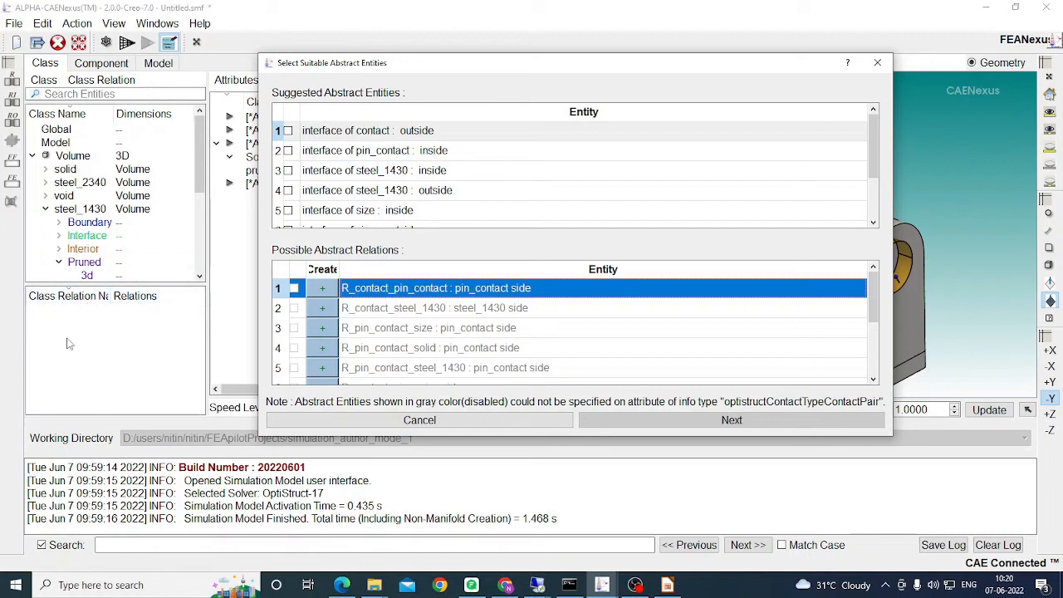
{"action": "left_click", "coordinate": [326, 291]}
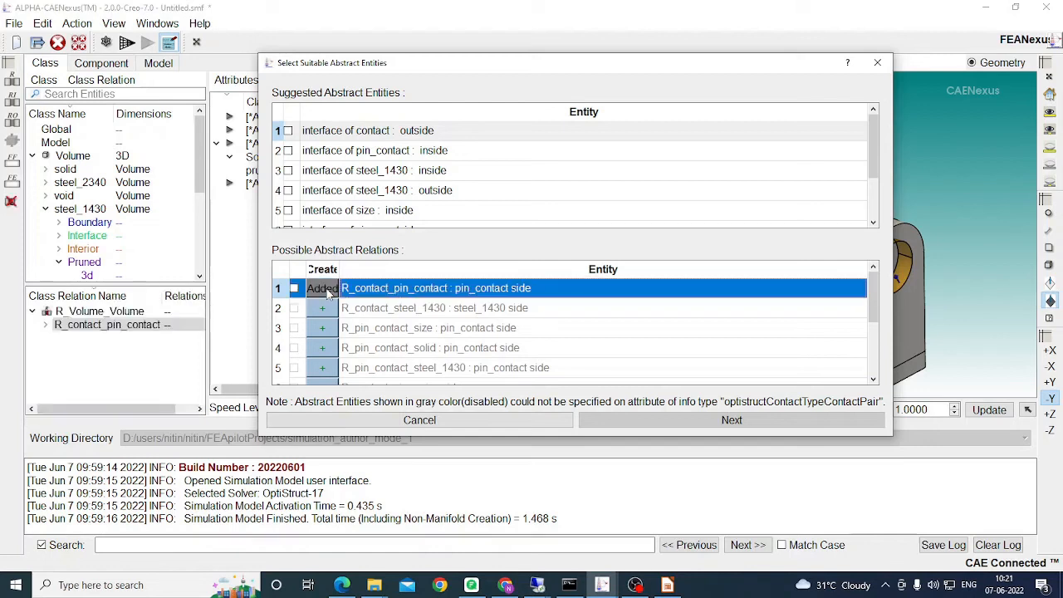
{"action": "left_click_drag", "start_coordinate": [158, 295], "coordinate": [185, 296]}
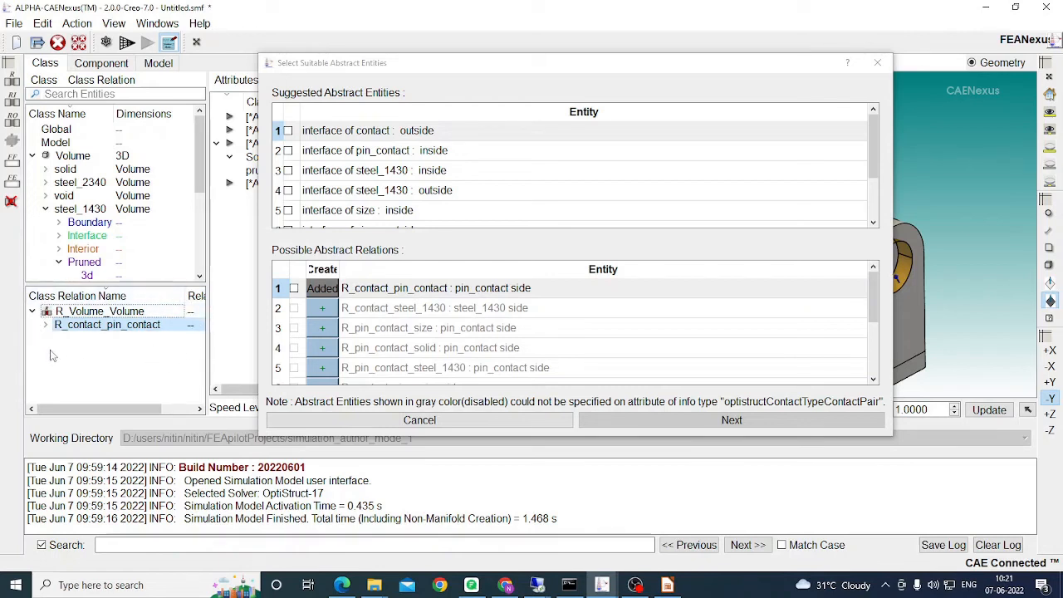
{"action": "left_click", "coordinate": [293, 288]}
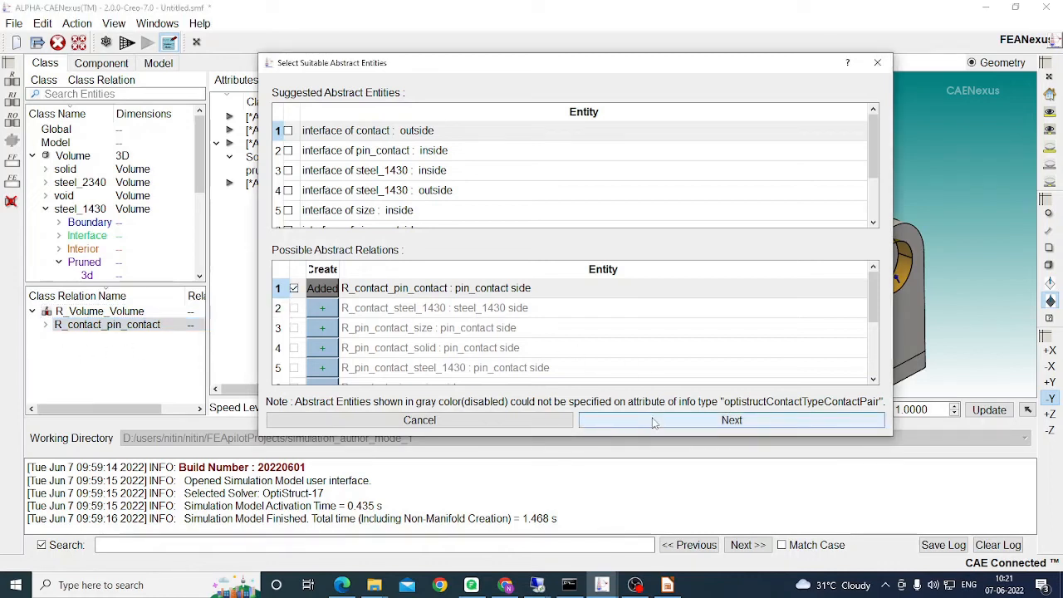
{"action": "left_click", "coordinate": [653, 420]}
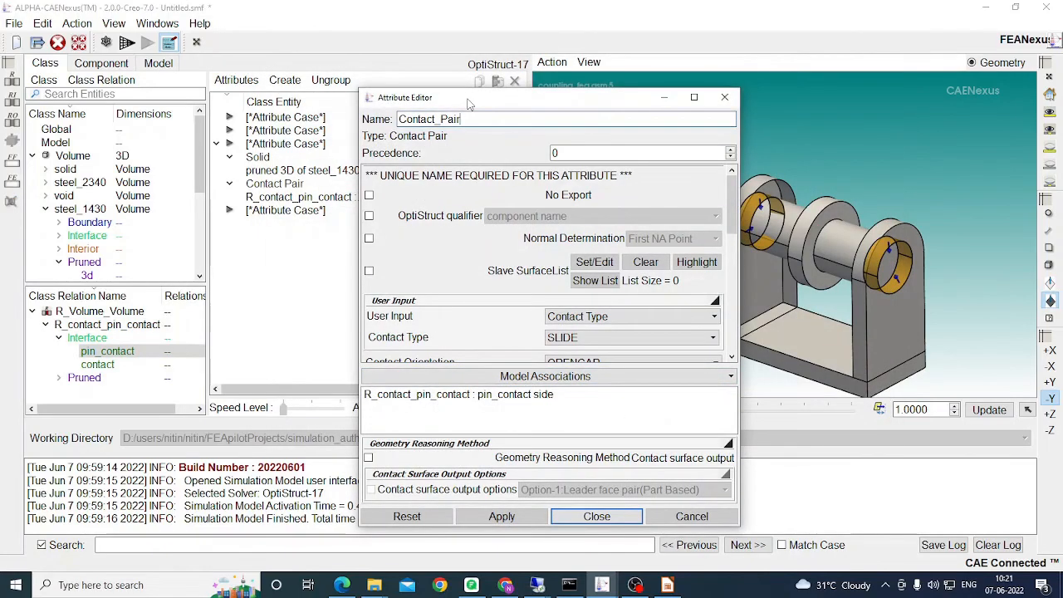
Step: Apply contact type SLIDE and contact orientation OPENGAP to the Contact_Pair attribute, and widen the Class Entity column of the attribute list
{"action": "left_click_drag", "start_coordinate": [468, 104], "coordinate": [308, 63]}
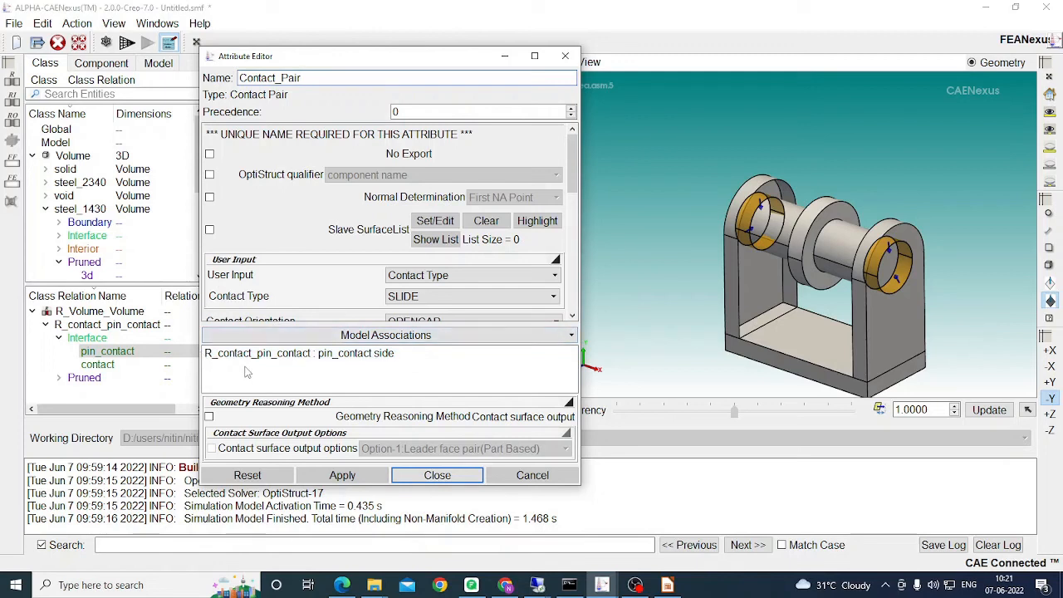
{"action": "scroll", "coordinate": [324, 224], "scroll_direction": "down", "scroll_amount": 1}
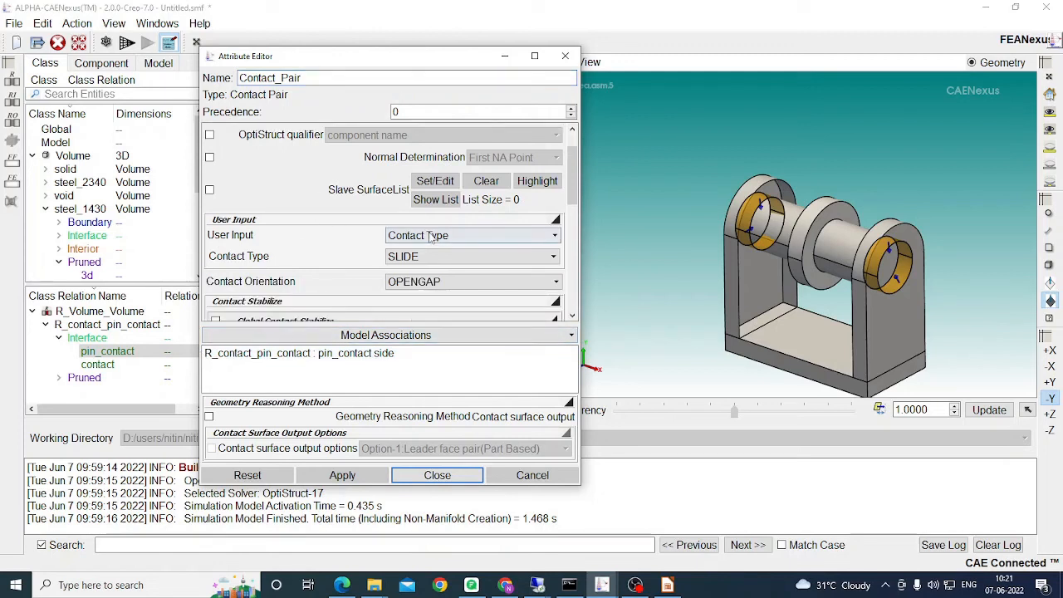
{"action": "left_click", "coordinate": [410, 263]}
{"action": "left_click", "coordinate": [407, 268]}
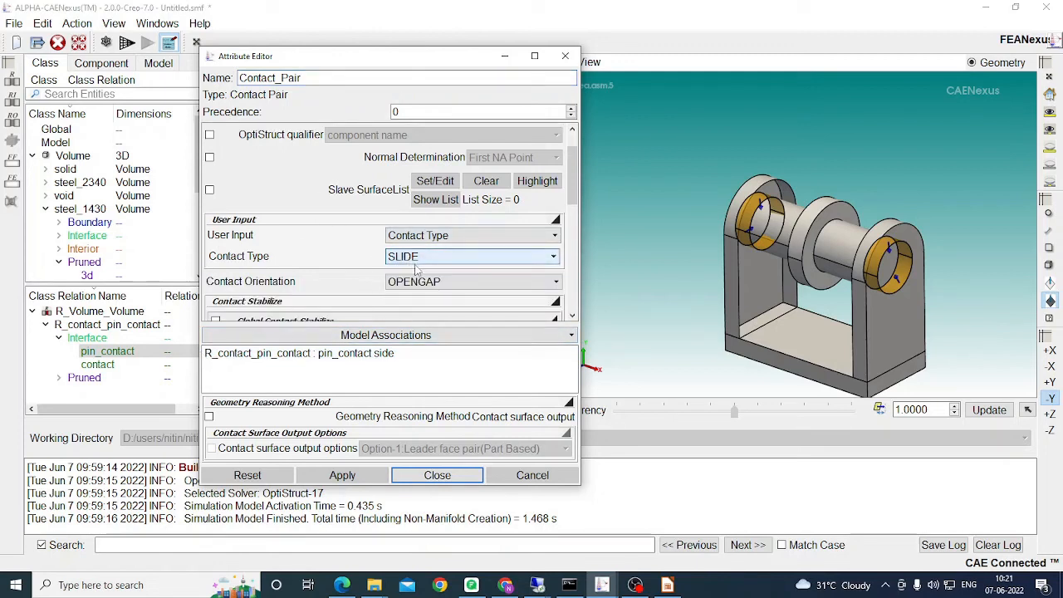
{"action": "left_click", "coordinate": [413, 282]}
{"action": "left_click", "coordinate": [411, 296]}
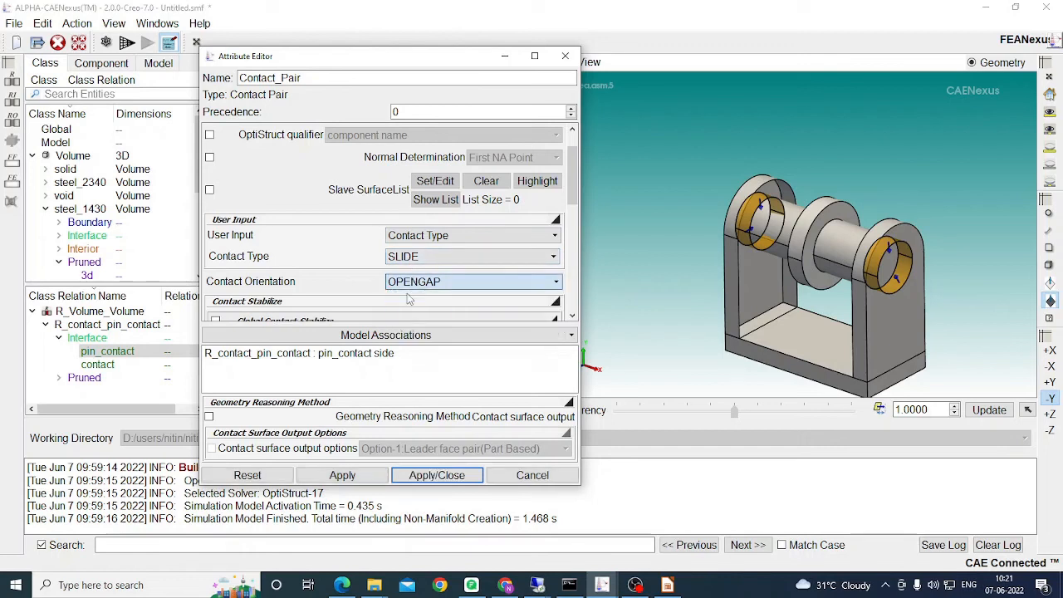
{"action": "scroll", "coordinate": [398, 259], "scroll_direction": "down", "scroll_amount": 1}
{"action": "scroll", "coordinate": [397, 258], "scroll_direction": "down", "scroll_amount": 4}
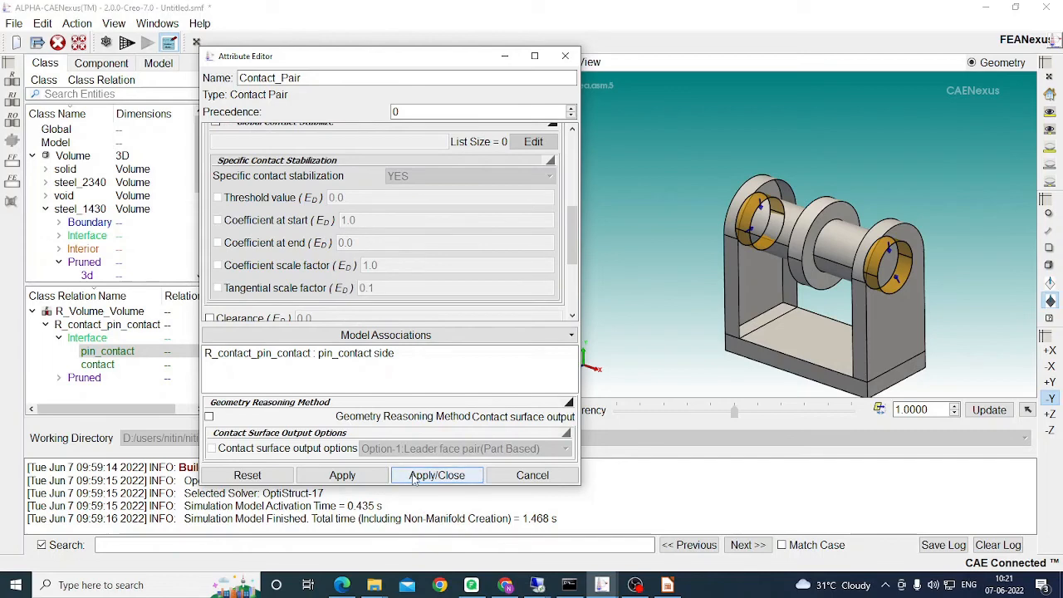
{"action": "left_click", "coordinate": [437, 475]}
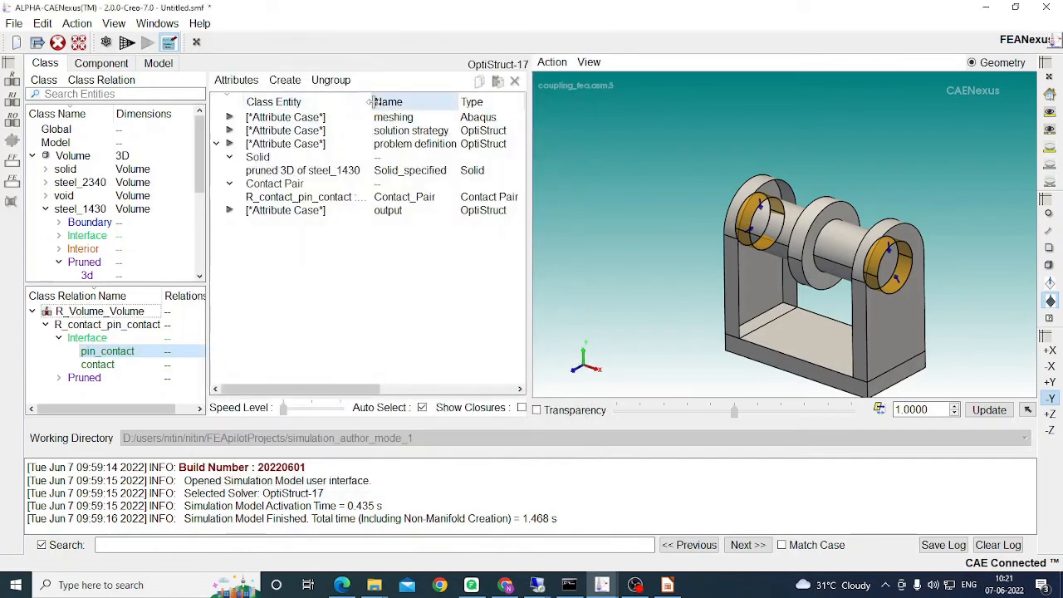
{"action": "left_click_drag", "start_coordinate": [372, 101], "coordinate": [451, 101]}
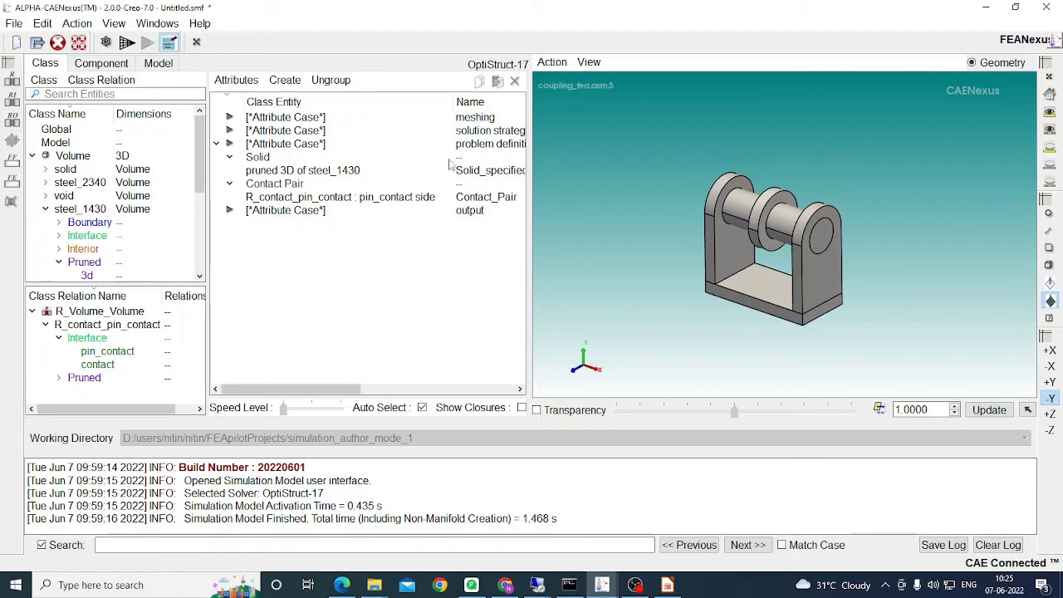
Step: Save the setup as an abstract model named master_file.amf in the simulation_author_mode_1 folder
{"action": "left_click", "coordinate": [38, 43]}
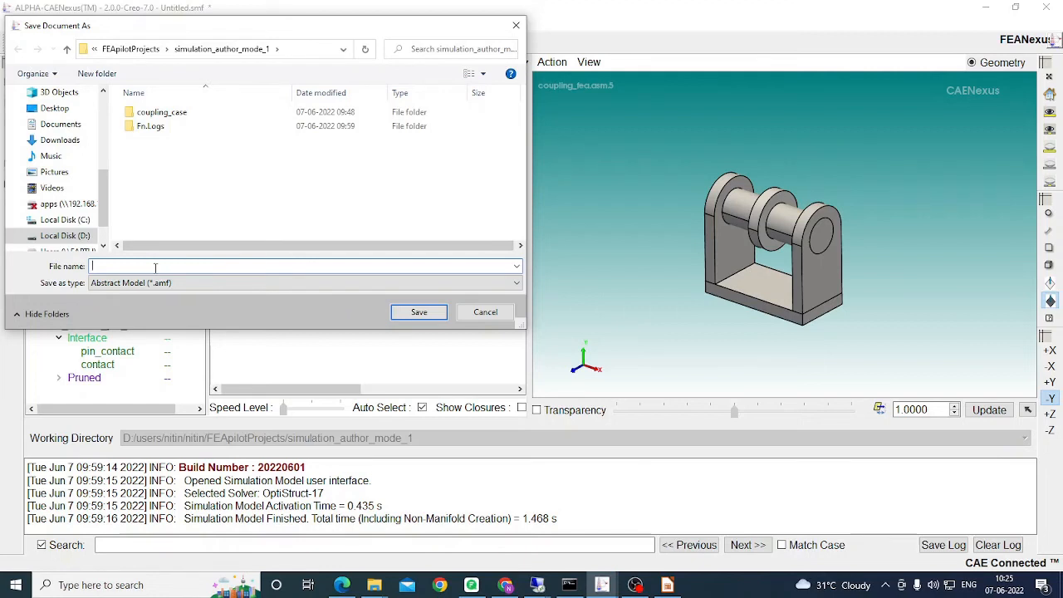
{"action": "type", "text": "master"}
{"action": "type", "text": "_file.amf"}
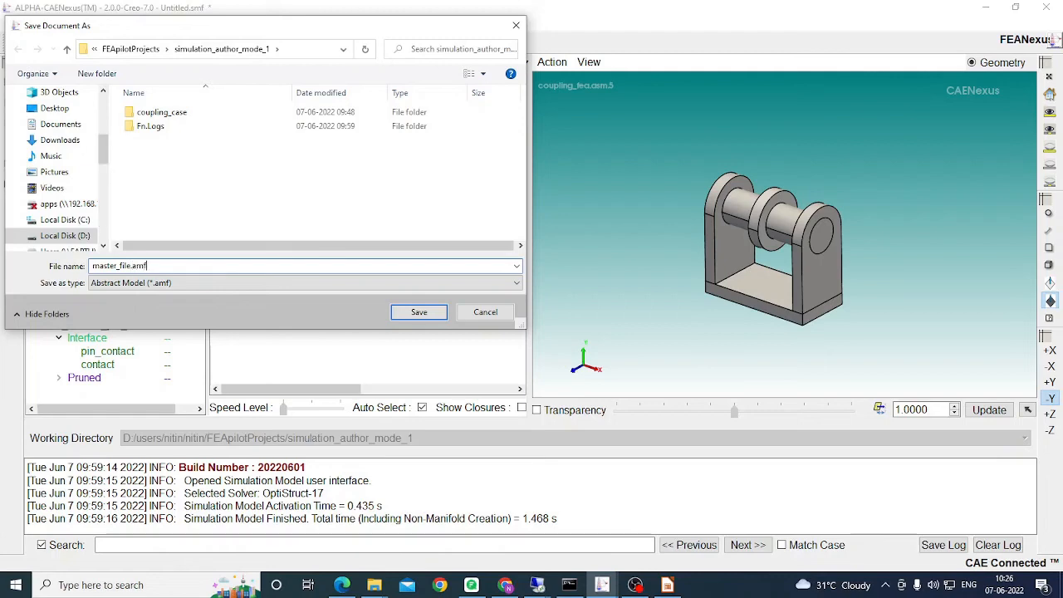
{"action": "key", "text": "Return"}
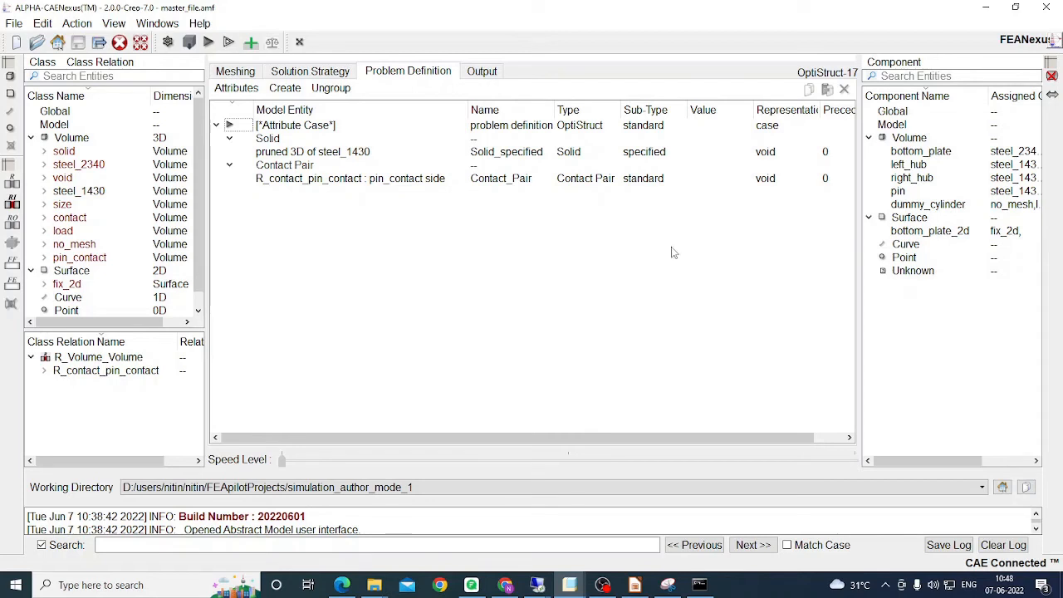
Step: Generate a simulation model from the master file using dozer_fea_assembly.asm.3 in the pushbeam_case folder, and maximize its window
{"action": "left_click", "coordinate": [210, 48]}
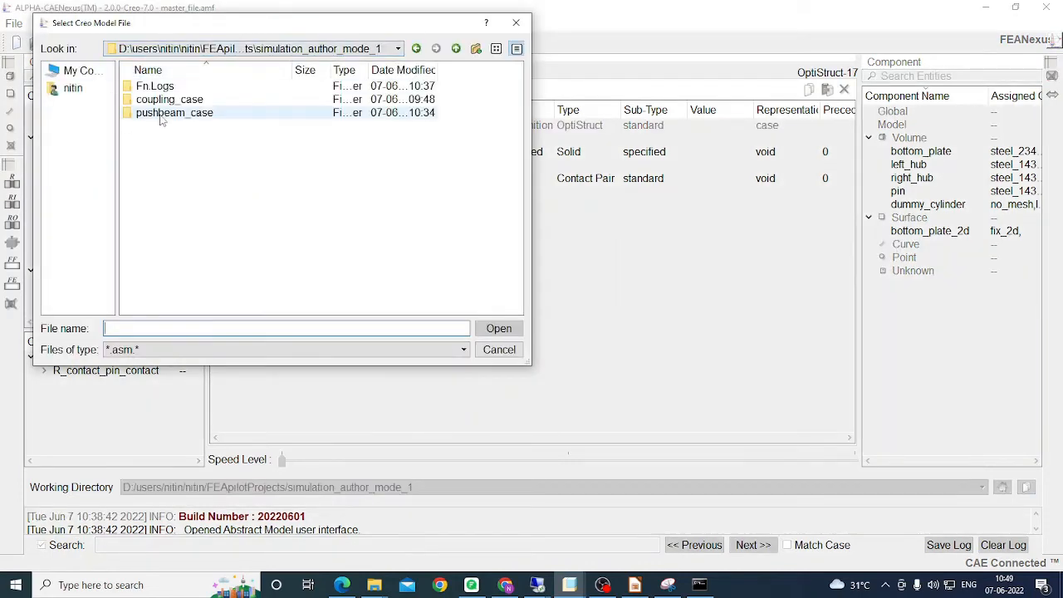
{"action": "double_click", "coordinate": [168, 116]}
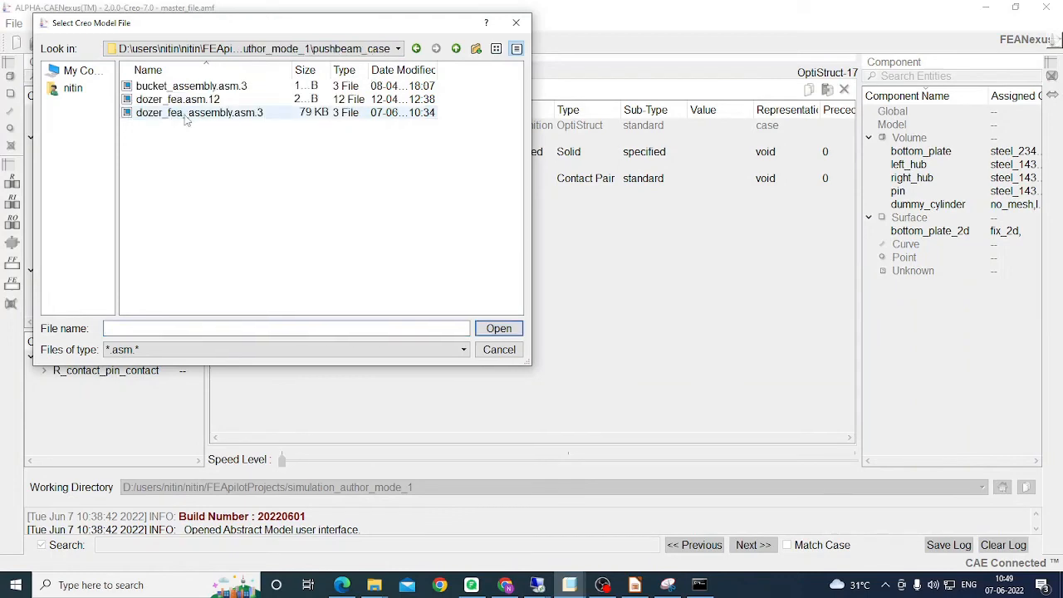
{"action": "left_click", "coordinate": [187, 115]}
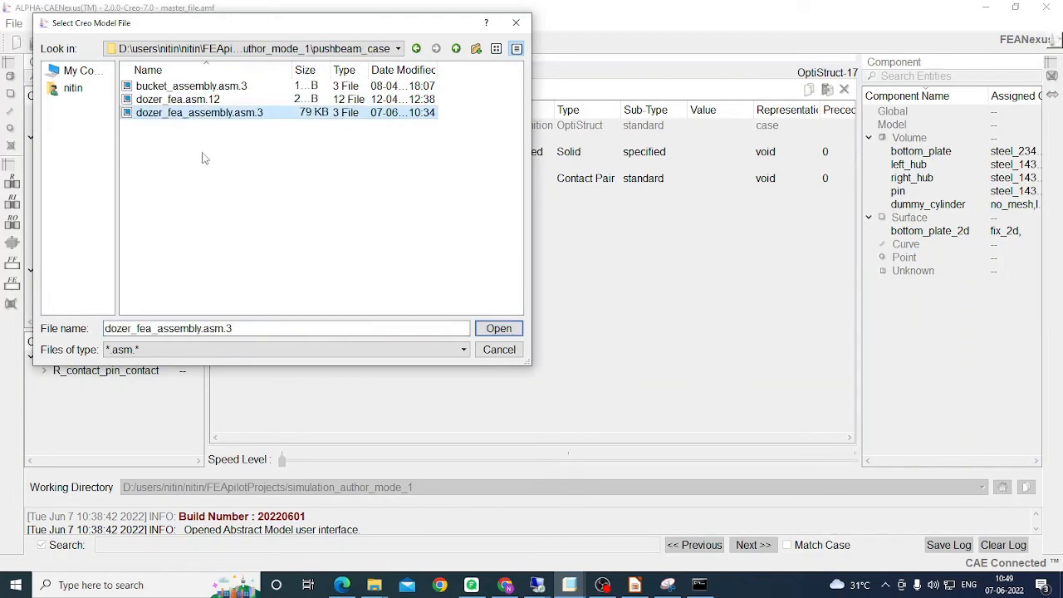
{"action": "left_click", "coordinate": [498, 329]}
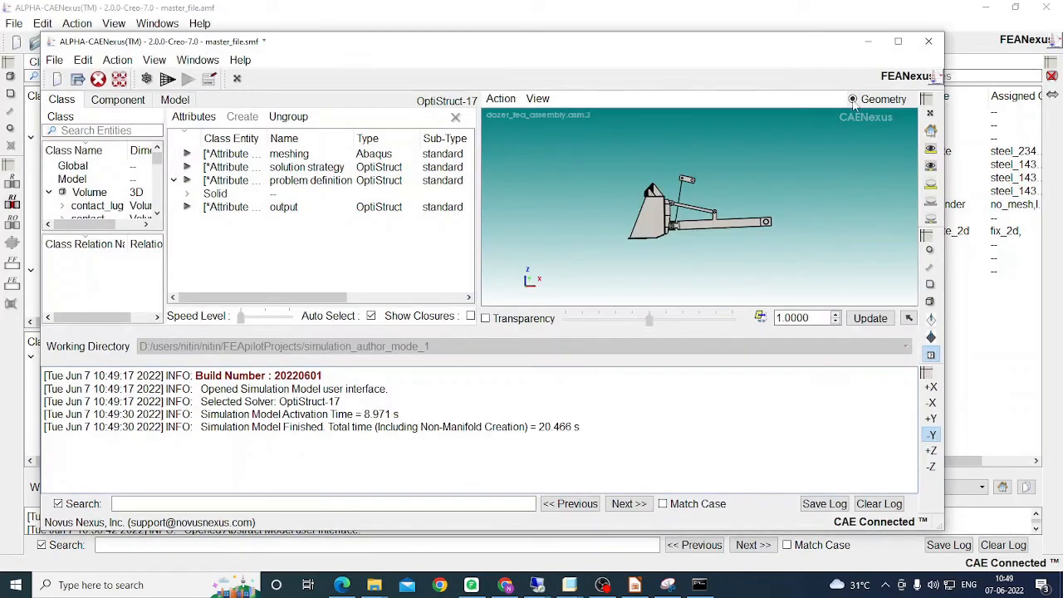
{"action": "left_click", "coordinate": [897, 42]}
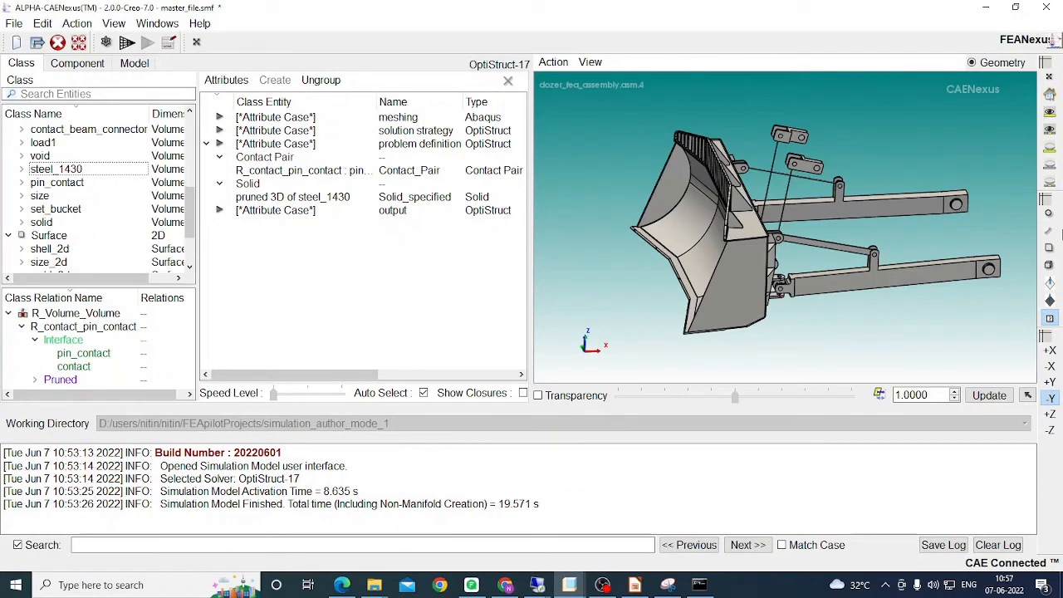
Step: Highlight the steel_1430 volumes on the dozer assembly and the geometry covered by the Solid attribute on pruned 3D of steel_1430
{"action": "left_click", "coordinate": [69, 178]}
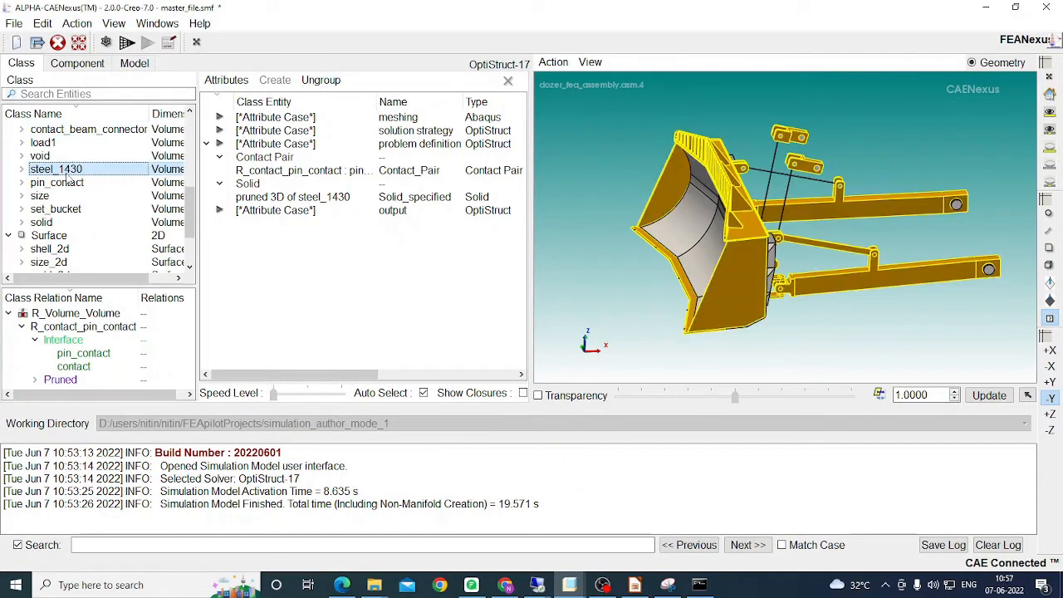
{"action": "middle_click_drag", "start_coordinate": [683, 332], "coordinate": [658, 344]}
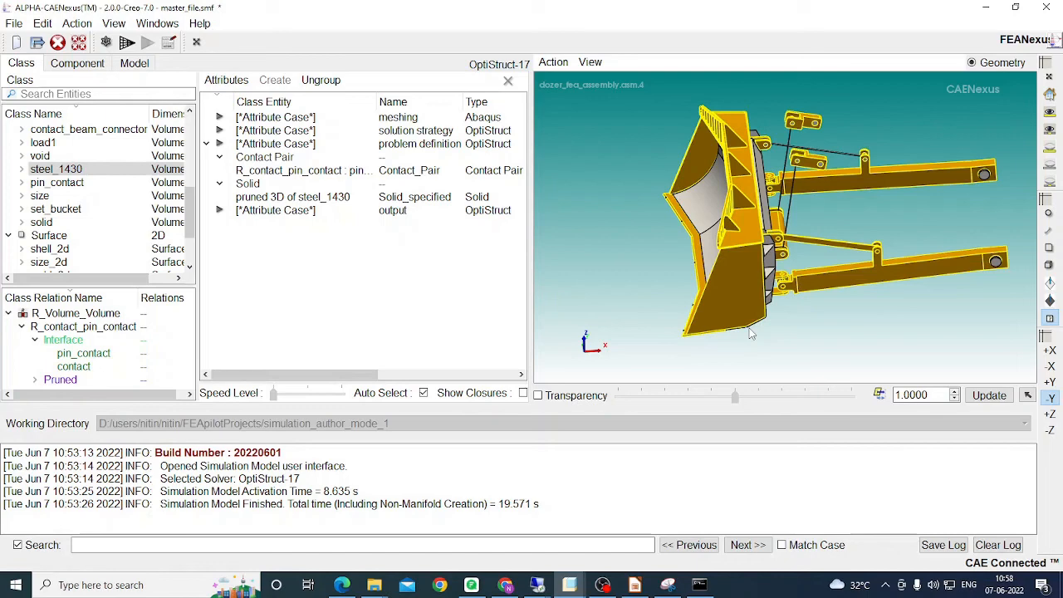
{"action": "left_click", "coordinate": [312, 199]}
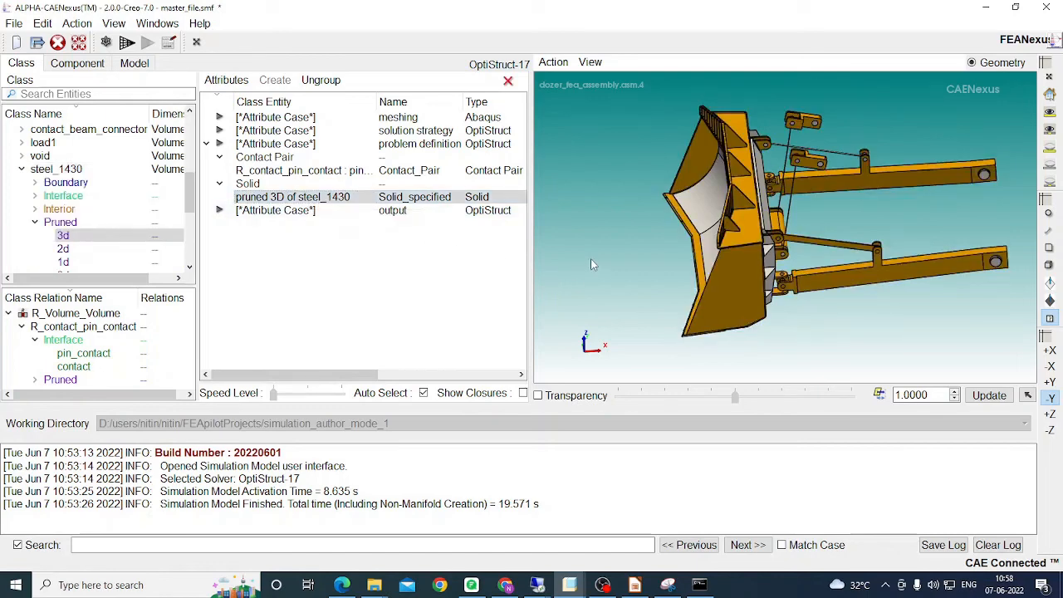
Step: Highlight the geometry covered by the R_contact_pin_contact contact pair attribute and examine its pin contact faces on the dozer assembly, then deselect the attribute
{"action": "middle_click_drag", "start_coordinate": [721, 304], "coordinate": [642, 288]}
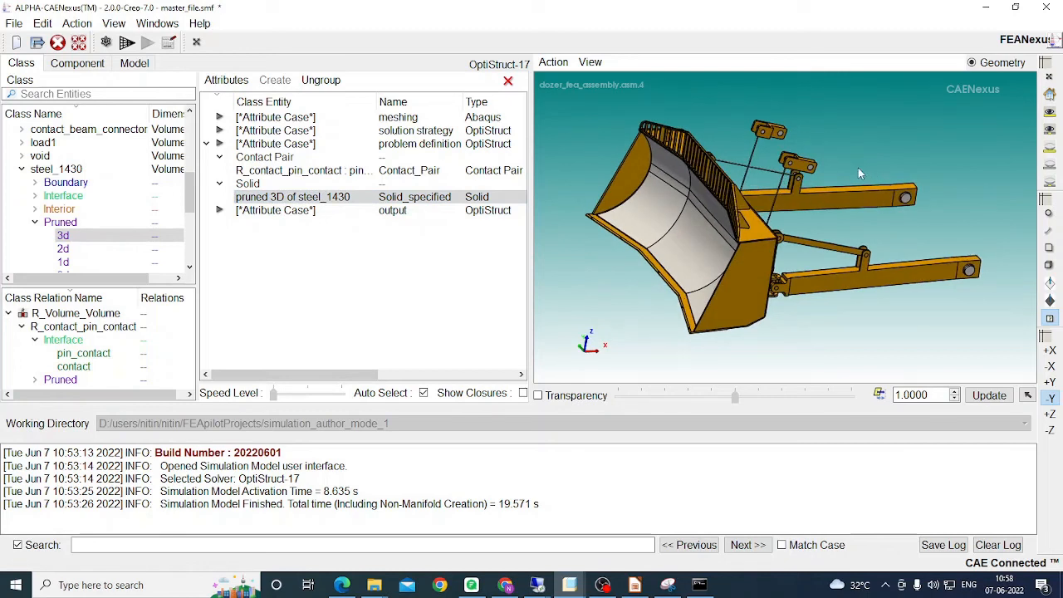
{"action": "left_click", "coordinate": [296, 172]}
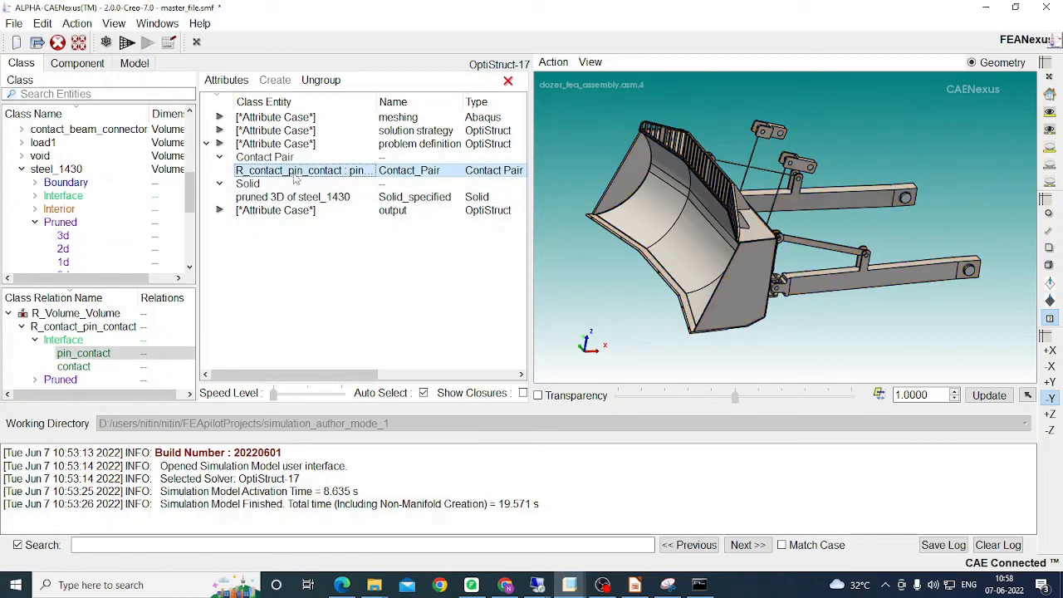
{"action": "middle_click_drag", "start_coordinate": [751, 257], "coordinate": [762, 343]}
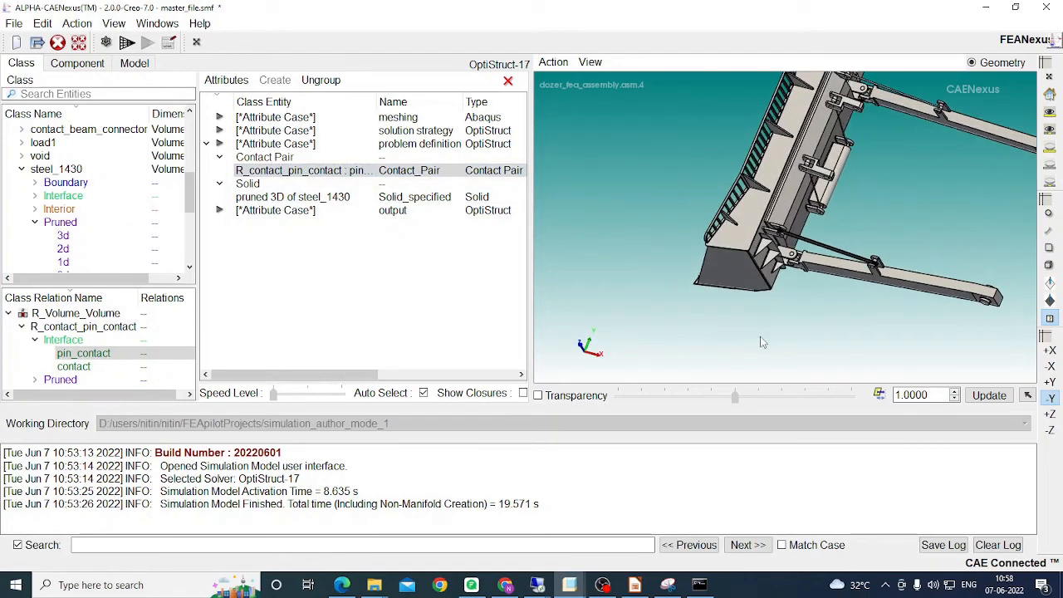
{"action": "scroll", "coordinate": [774, 241], "scroll_direction": "up", "scroll_amount": 8}
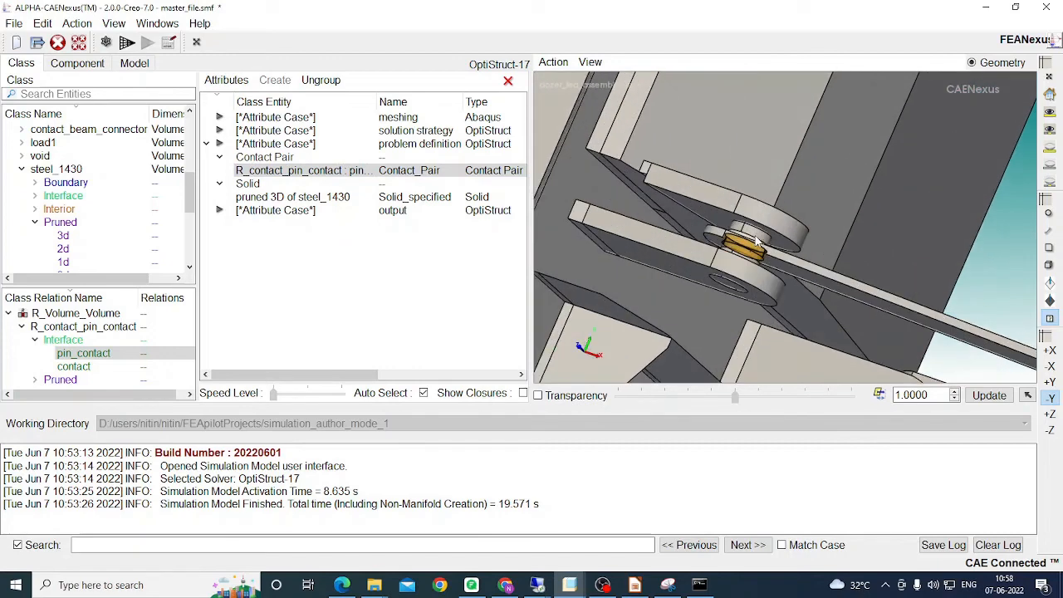
{"action": "mouse_move", "coordinate": [756, 240]}
{"action": "middle_mouse_down"}
{"action": "mouse_move", "coordinate": [760, 258]}
{"action": "mouse_move", "coordinate": [745, 222]}
{"action": "mouse_move", "coordinate": [751, 259]}
{"action": "middle_mouse_up"}
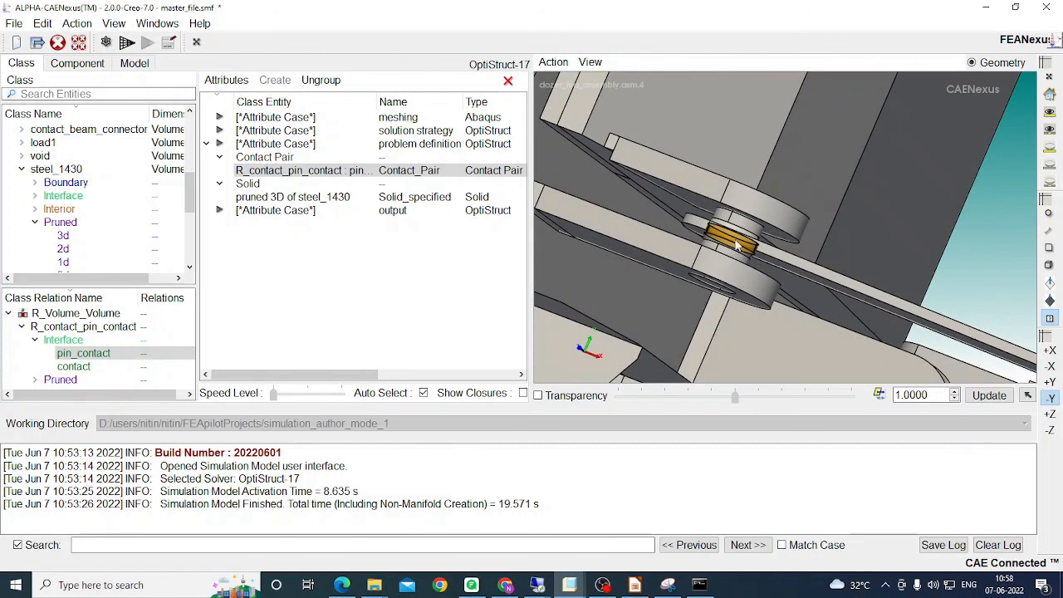
{"action": "left_click", "coordinate": [259, 172]}
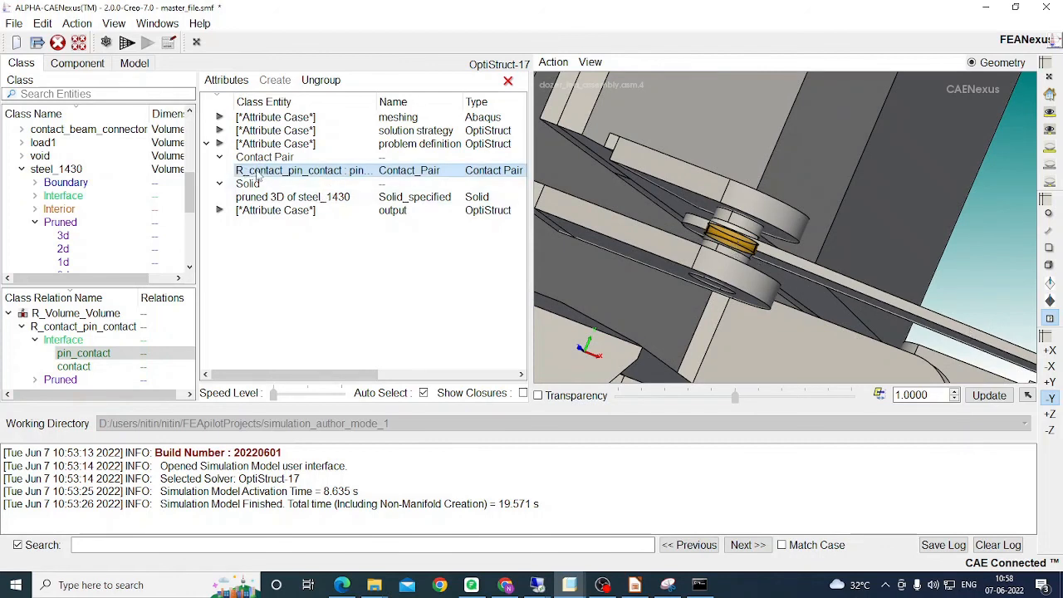
{"action": "left_click", "coordinate": [273, 250]}
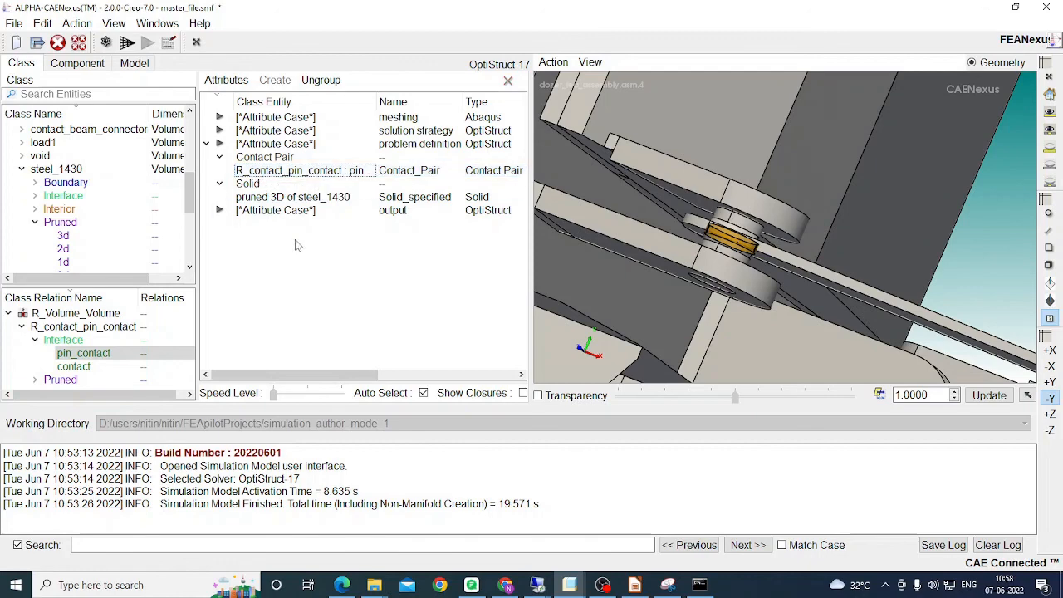
{"action": "scroll", "coordinate": [769, 255], "scroll_direction": "down", "scroll_amount": 5}
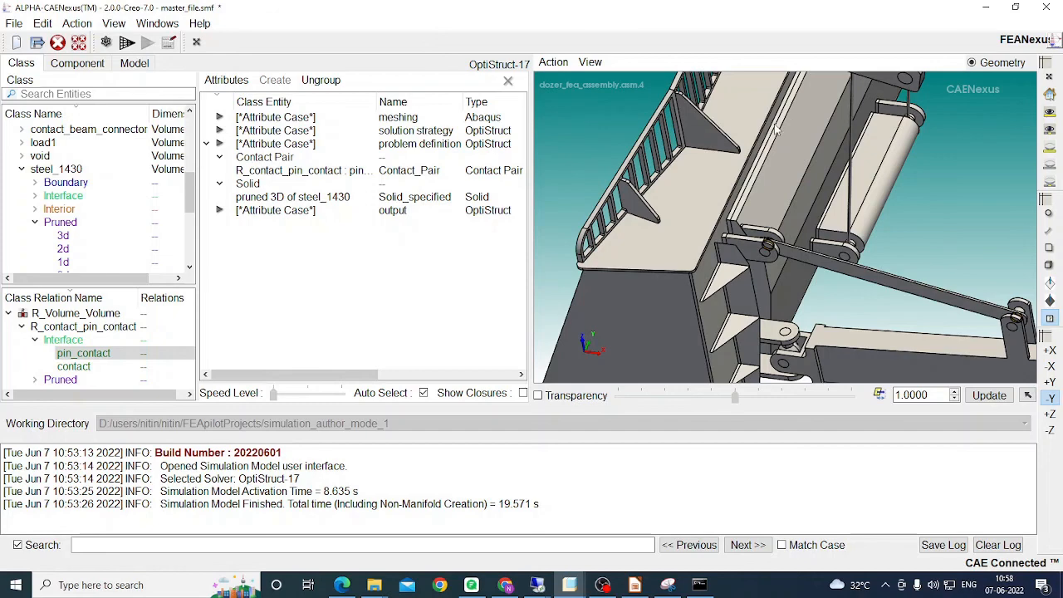
{"action": "scroll", "coordinate": [678, 199], "scroll_direction": "down", "scroll_amount": 5}
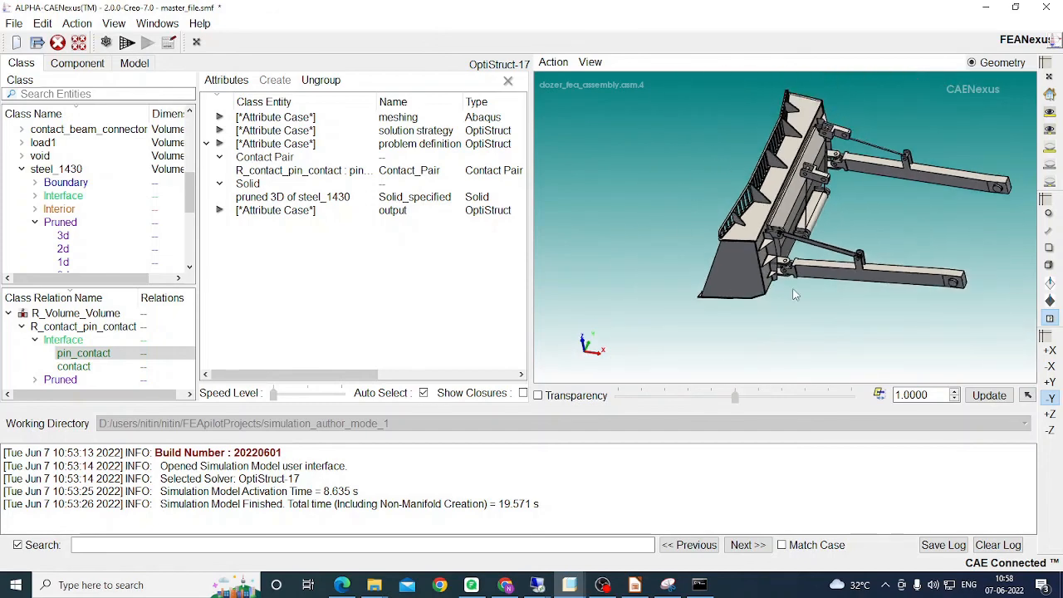